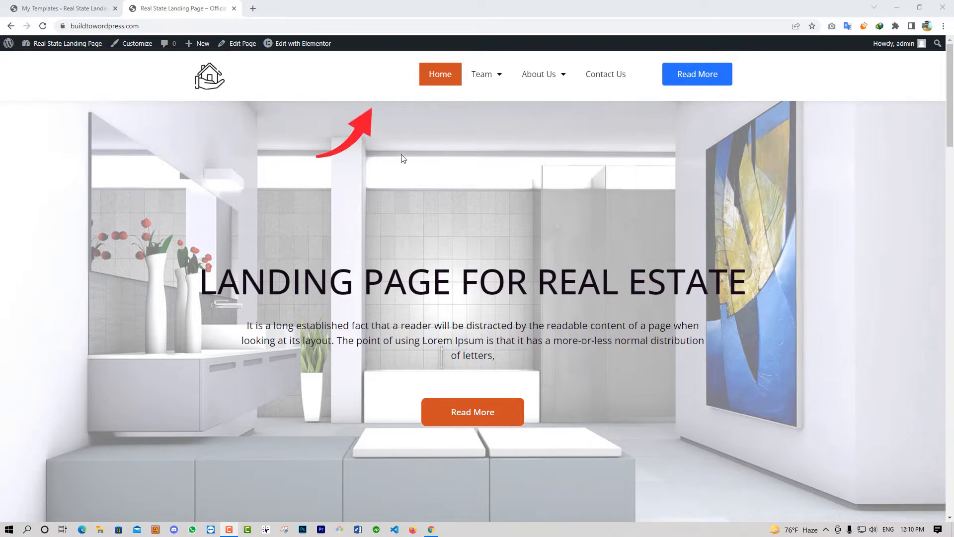
- Open the site's Contact Us page to compare its header with the home page header
{"action": "mouse_move", "coordinate": [305, 46]}
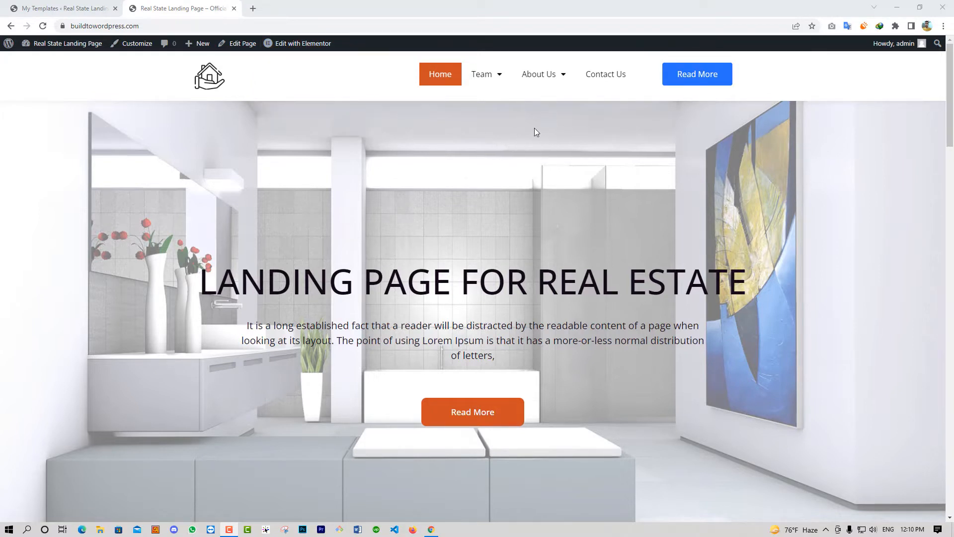
{"action": "left_click", "coordinate": [611, 75]}
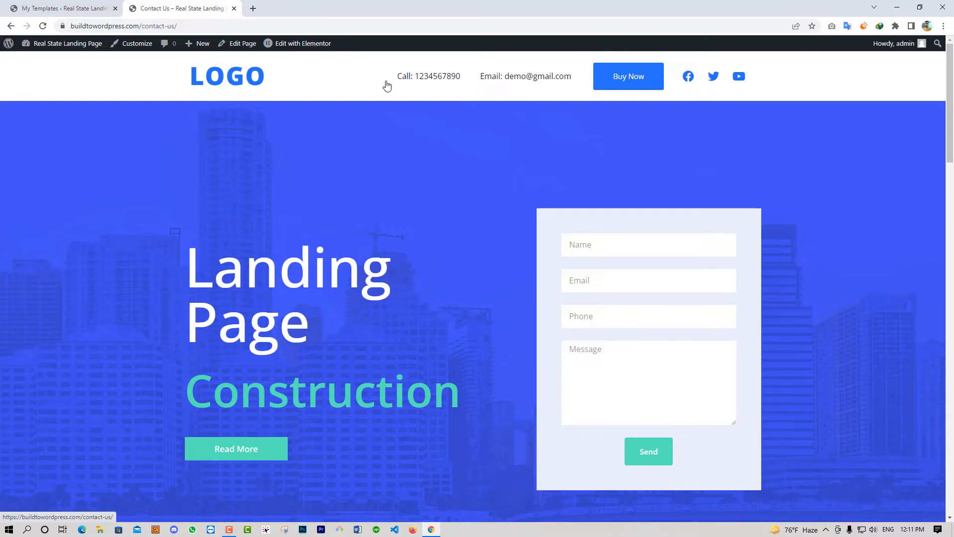
- Create a new Elementor template of type Header named "1s Header" from the WordPress templates list
{"action": "left_click", "coordinate": [82, 8]}
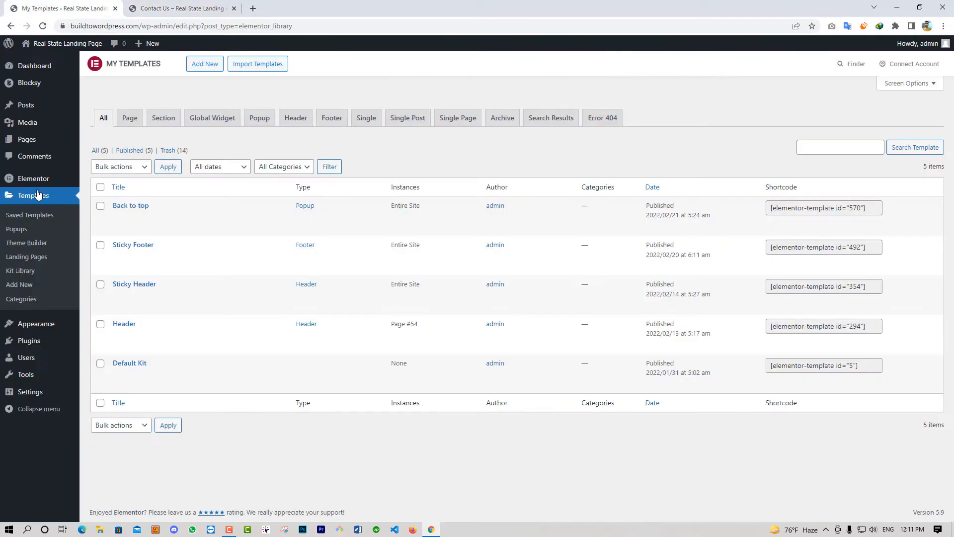
{"action": "left_click", "coordinate": [210, 64]}
{"action": "left_click", "coordinate": [526, 279]}
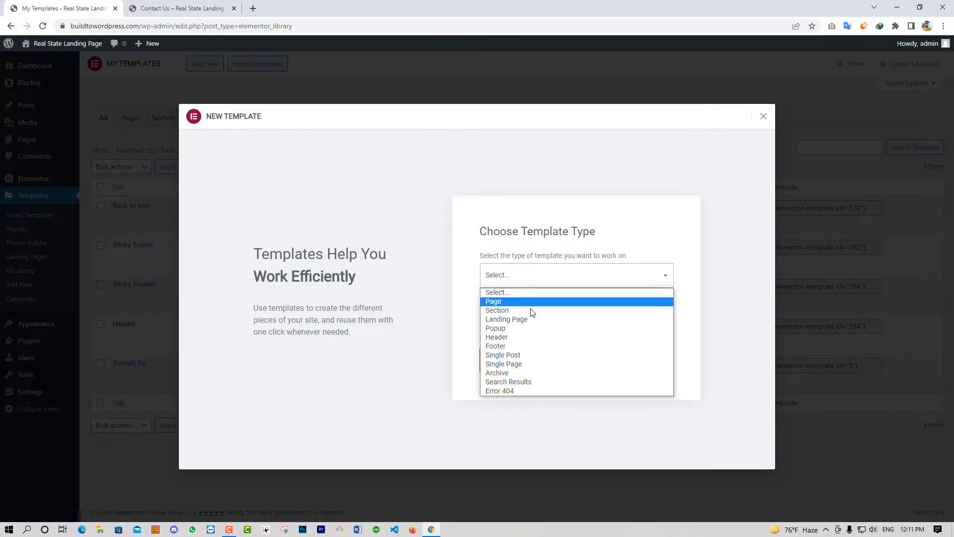
{"action": "left_click", "coordinate": [514, 338]}
{"action": "left_click", "coordinate": [519, 322]}
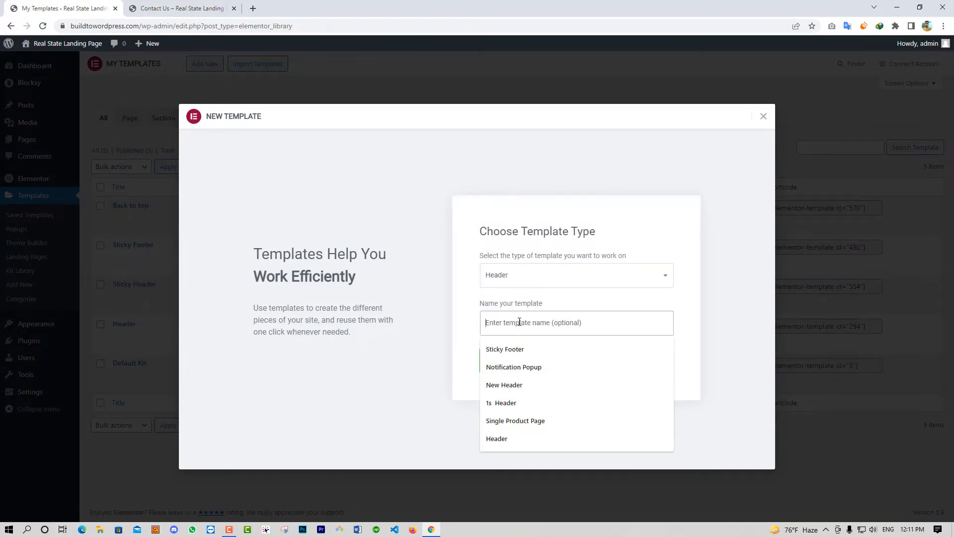
{"action": "type", "text": "1s  Header"}
{"action": "left_click", "coordinate": [527, 356]}
{"action": "left_click", "coordinate": [531, 363]}
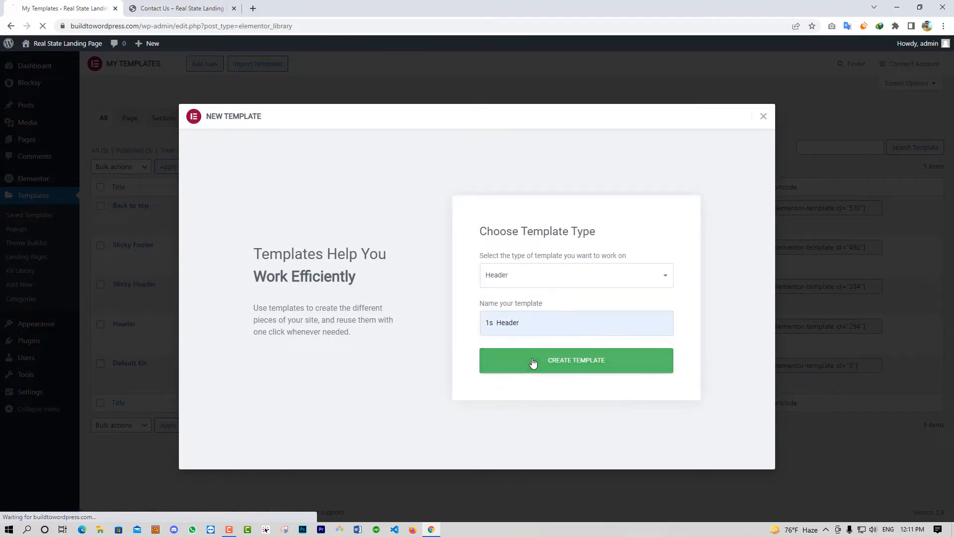
- Check the live site's header layout, dismiss the template library, and add a three-column section to the header template
{"action": "left_click", "coordinate": [181, 8]}
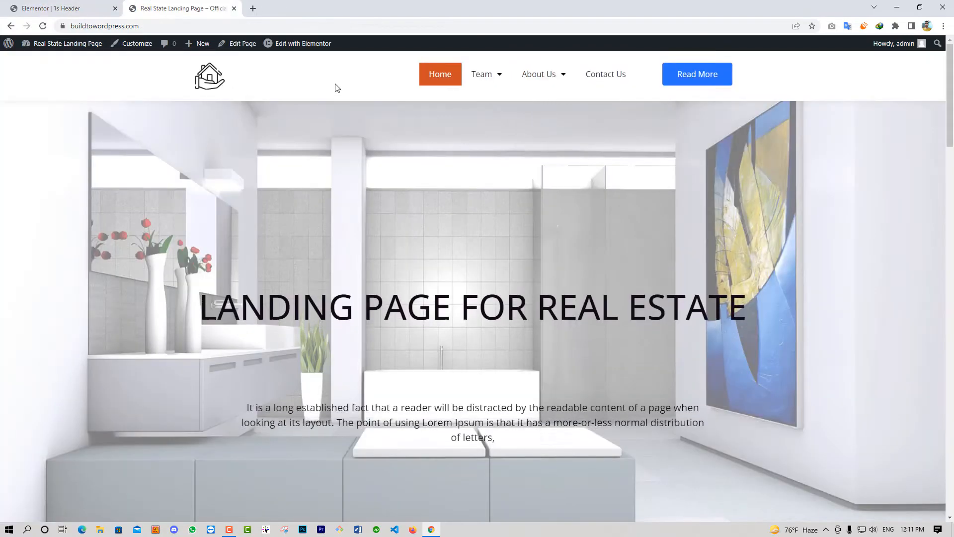
{"action": "left_click", "coordinate": [97, 6]}
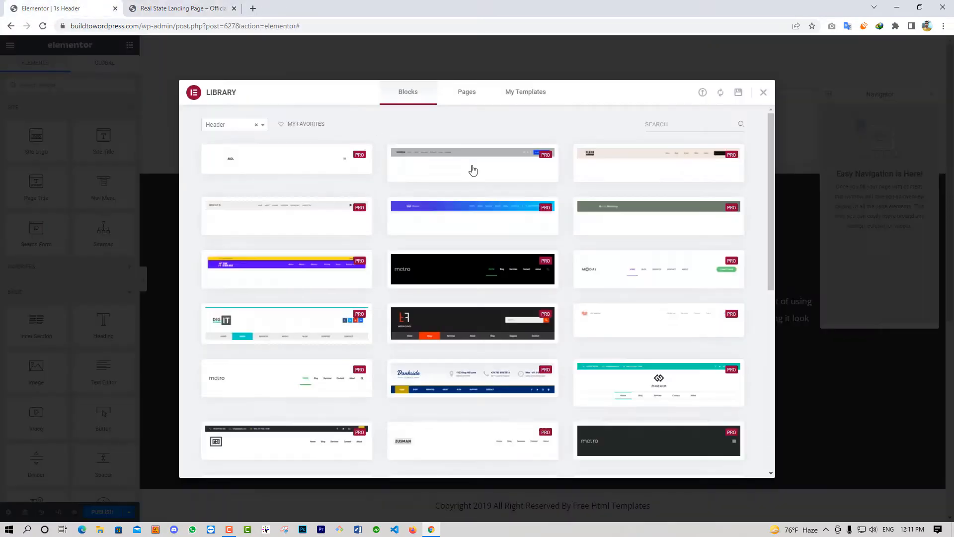
{"action": "left_click", "coordinate": [764, 92]}
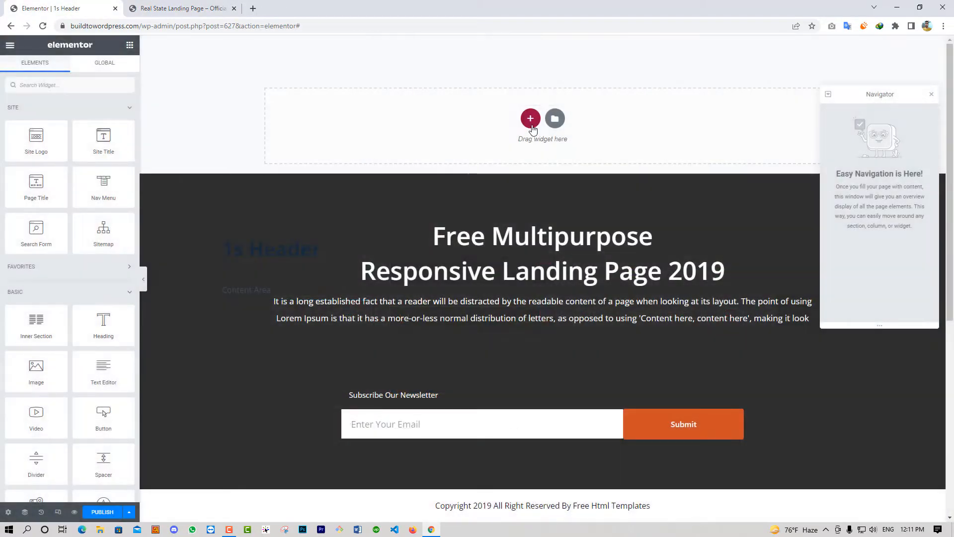
{"action": "left_click", "coordinate": [503, 148]}
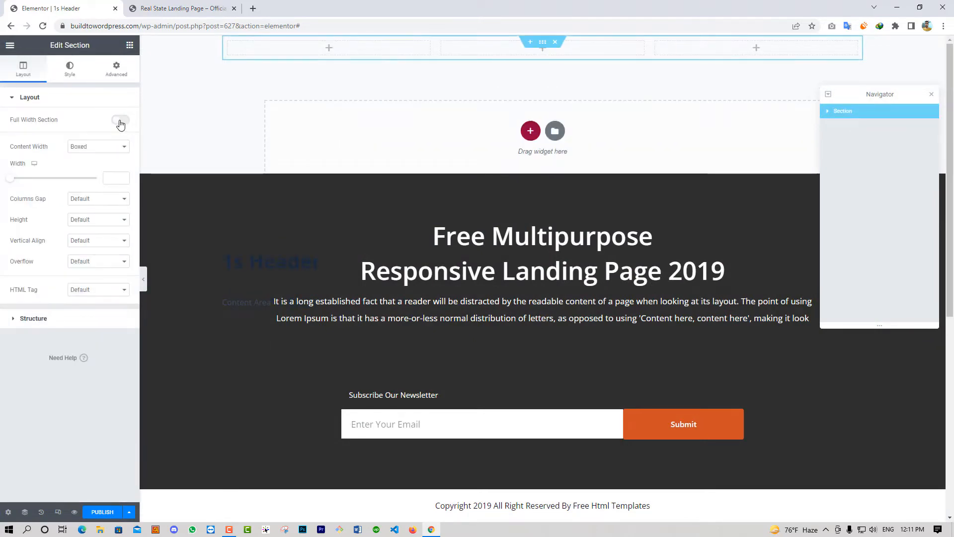
- Set the first and third column widths of the header section to 20% each
{"action": "left_click", "coordinate": [279, 51]}
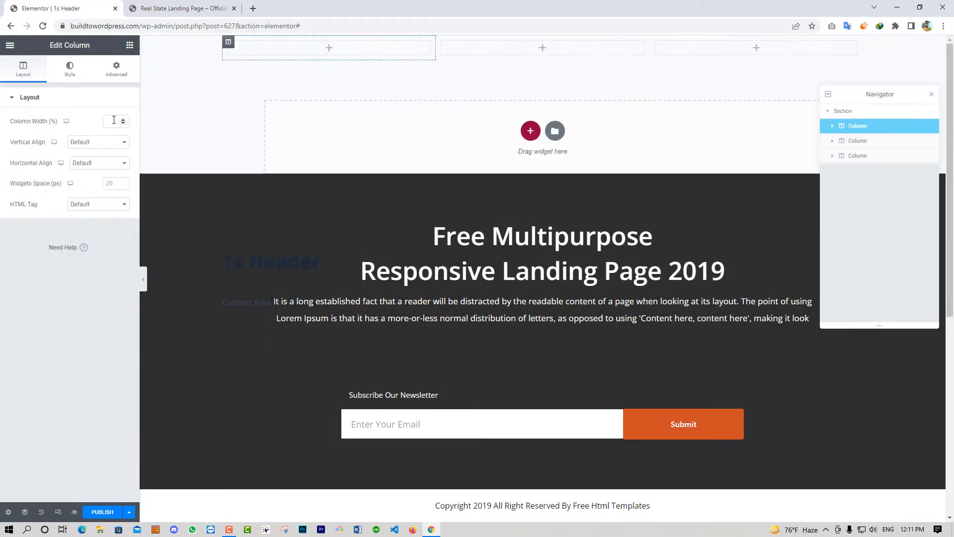
{"action": "left_click", "coordinate": [114, 121]}
{"action": "type", "text": "20"}
{"action": "left_click", "coordinate": [655, 44]}
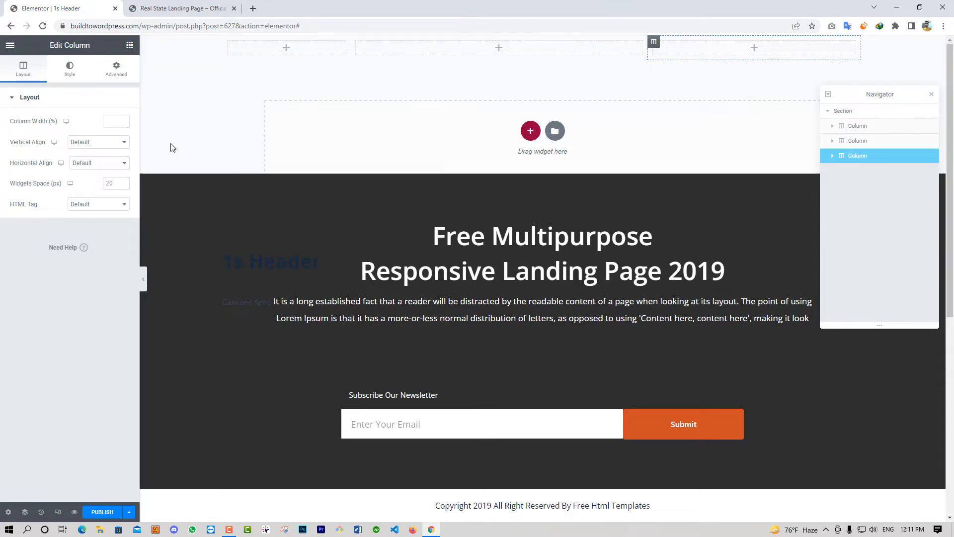
{"action": "left_click", "coordinate": [112, 121]}
{"action": "type", "text": "20"}
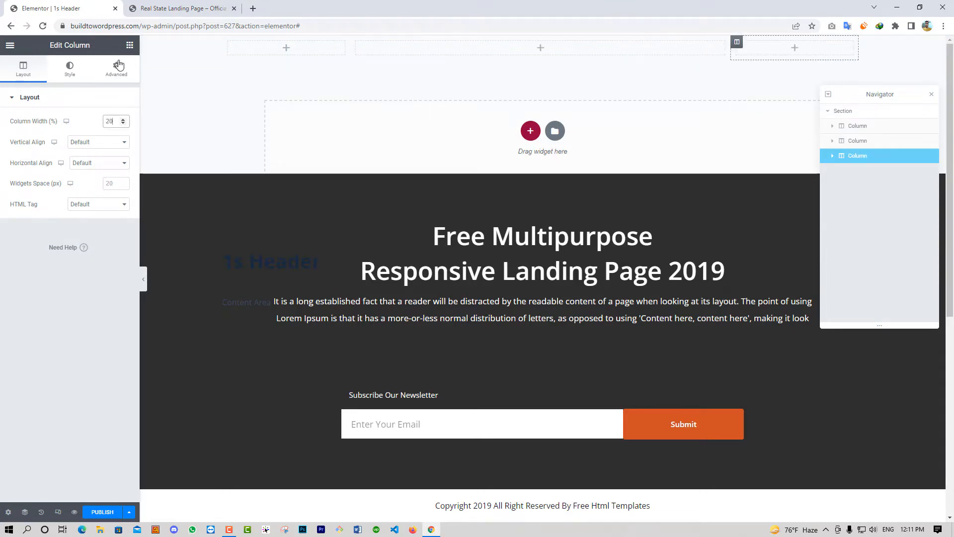
- Add an Image widget to the first column and insert Main-Logo.png from the media library
{"action": "left_click", "coordinate": [129, 45]}
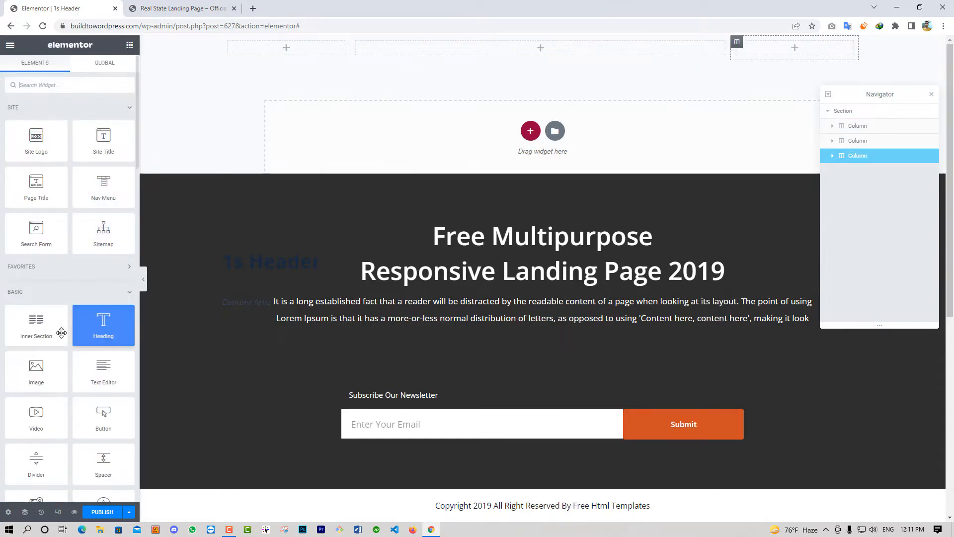
{"action": "left_click_drag", "start_coordinate": [35, 370], "coordinate": [286, 55]}
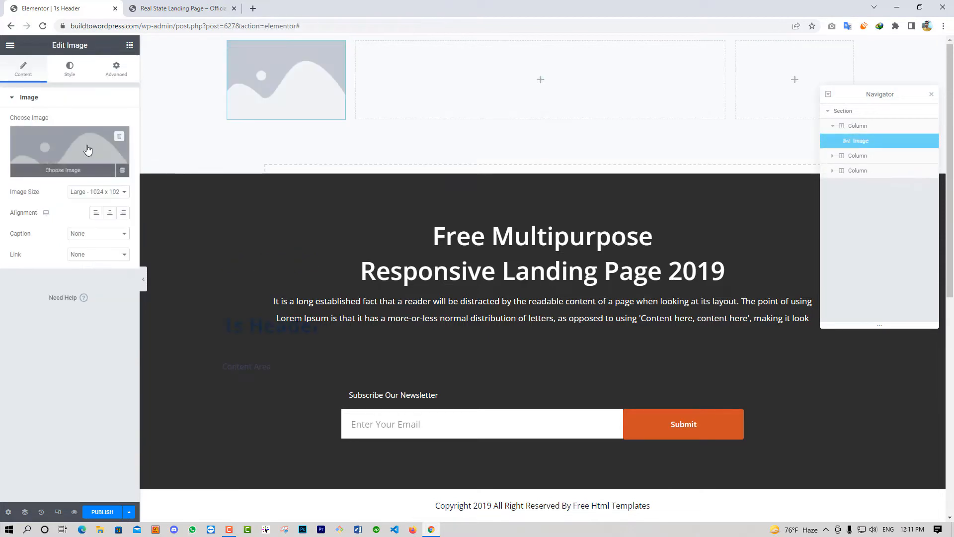
{"action": "left_click", "coordinate": [69, 151]}
{"action": "left_click", "coordinate": [457, 258]}
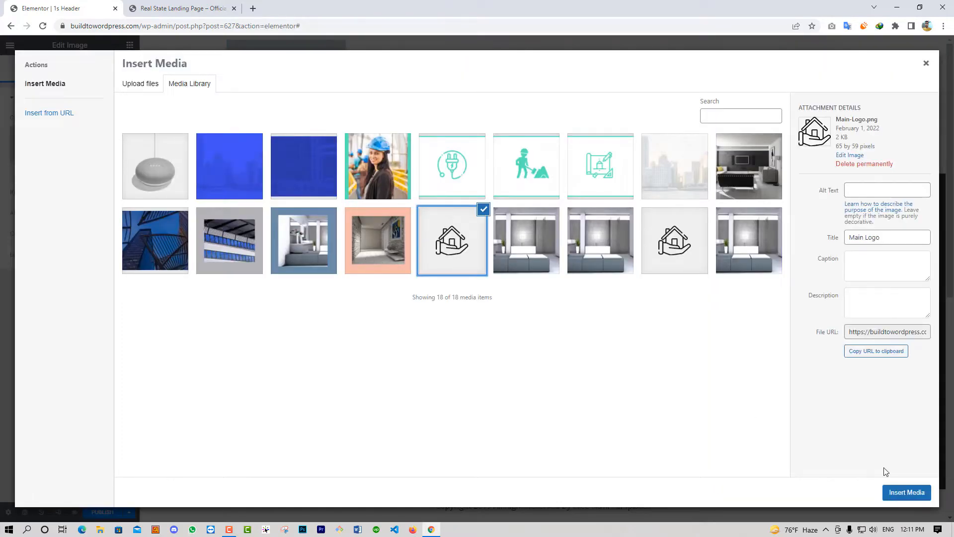
{"action": "left_click", "coordinate": [892, 493]}
- Configure the logo image with Full size, a custom URL link to the dynamic Site URL, and left alignment
{"action": "left_click", "coordinate": [112, 199]}
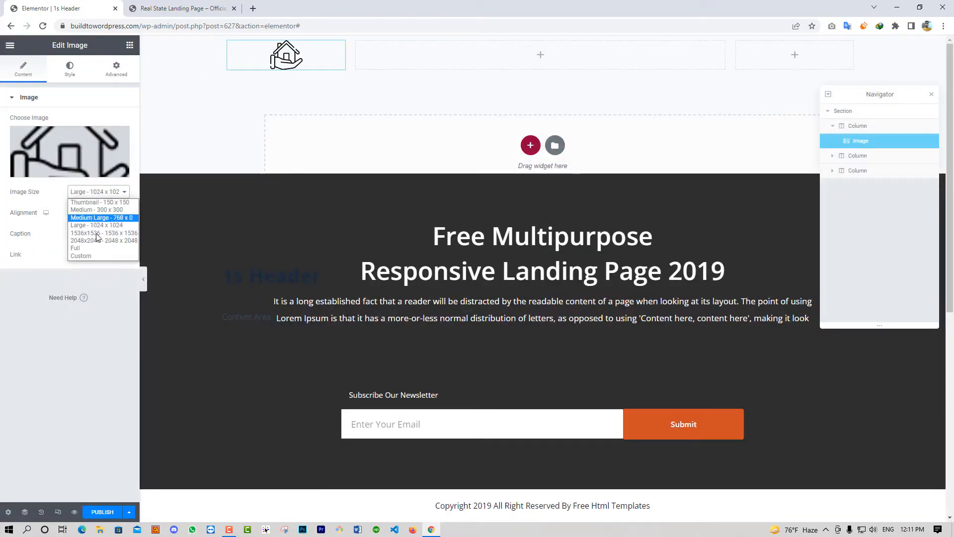
{"action": "left_click", "coordinate": [94, 249]}
{"action": "left_click", "coordinate": [93, 256]}
{"action": "left_click", "coordinate": [91, 280]}
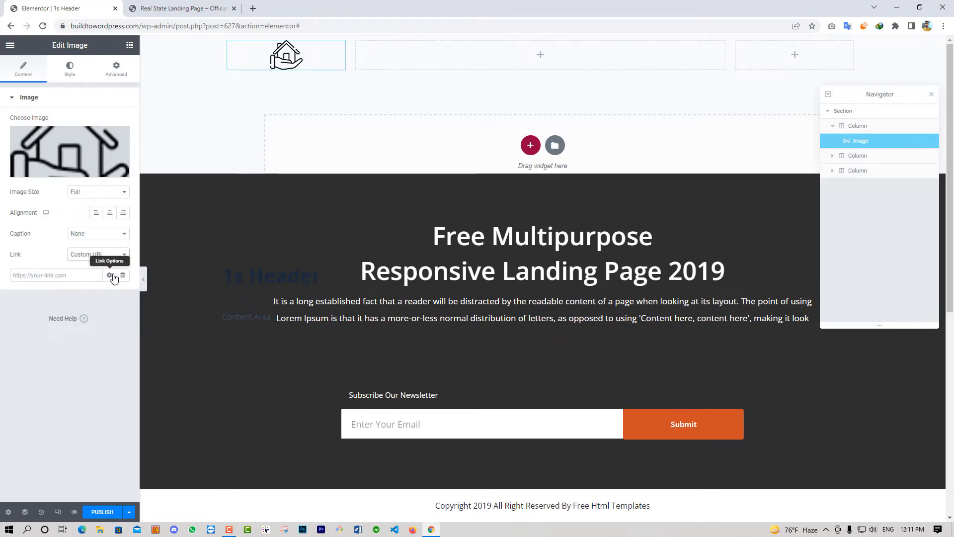
{"action": "left_click", "coordinate": [123, 275]}
{"action": "left_click", "coordinate": [58, 369]}
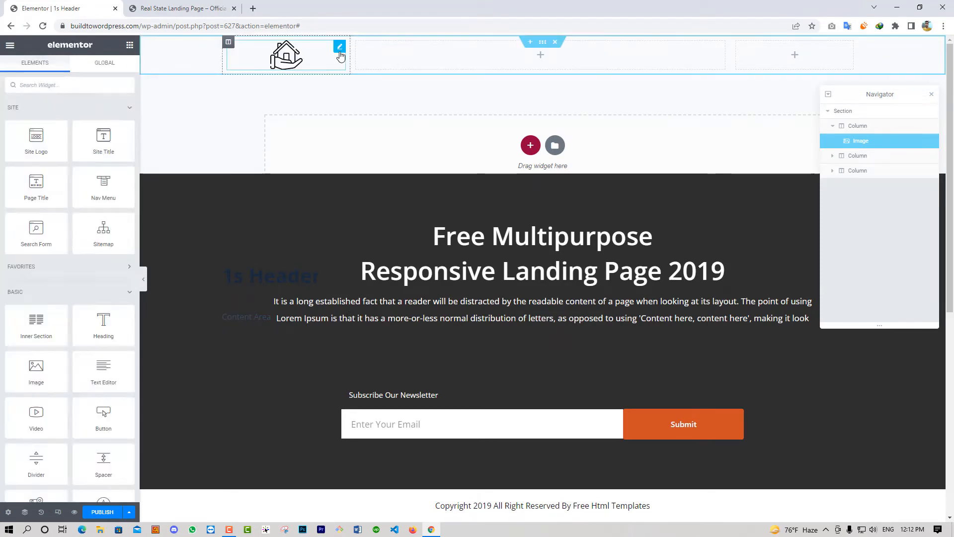
{"action": "left_click", "coordinate": [340, 50]}
{"action": "left_click", "coordinate": [96, 214]}
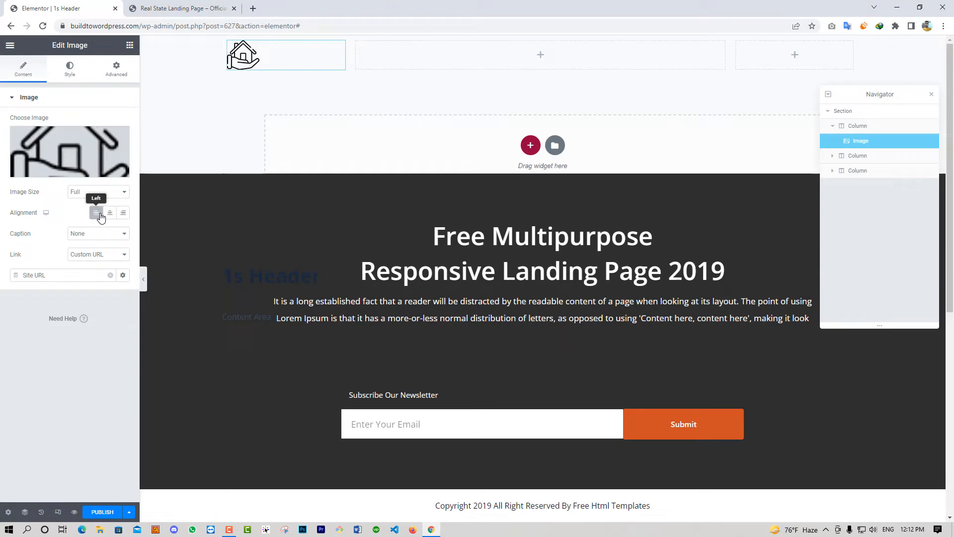
- Add a Nav Menu widget to the middle column, showing New Menu in the Horizontal layout
{"action": "left_click", "coordinate": [130, 45]}
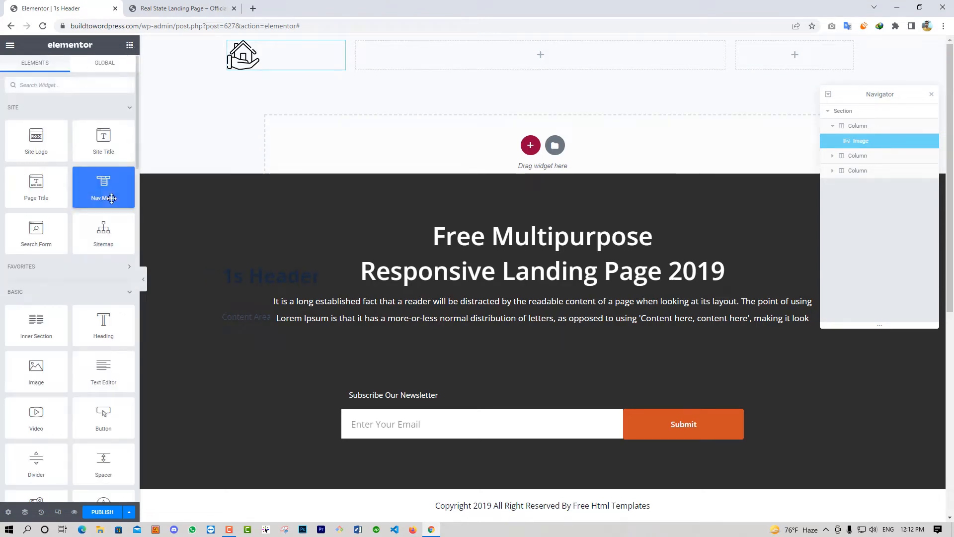
{"action": "left_click_drag", "start_coordinate": [104, 186], "coordinate": [492, 54]}
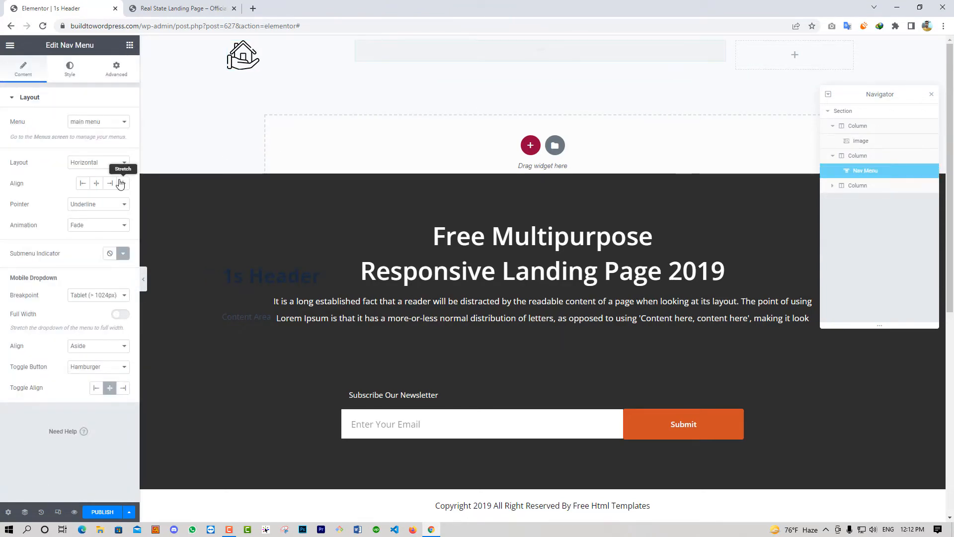
{"action": "left_click", "coordinate": [95, 123]}
{"action": "left_click", "coordinate": [94, 141]}
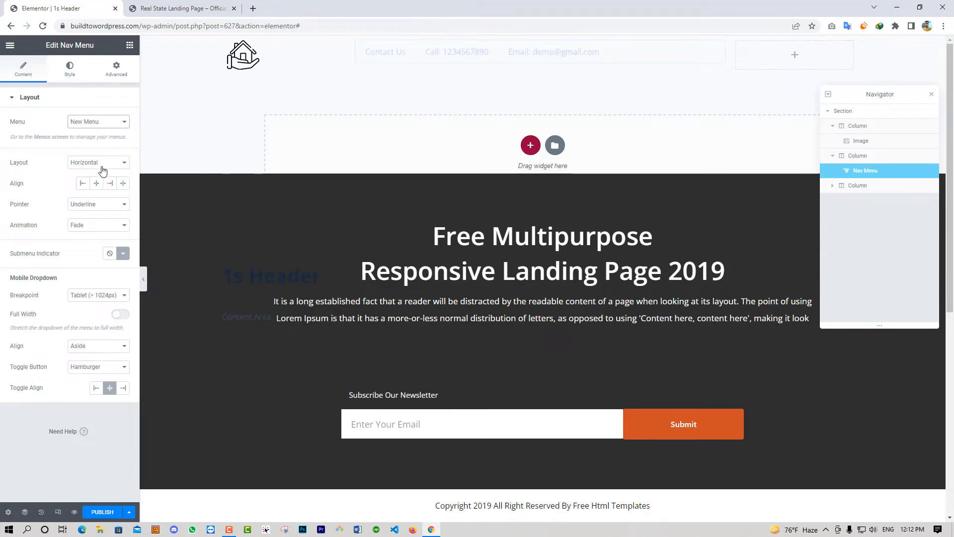
{"action": "left_click", "coordinate": [102, 163]}
{"action": "left_click", "coordinate": [98, 173]}
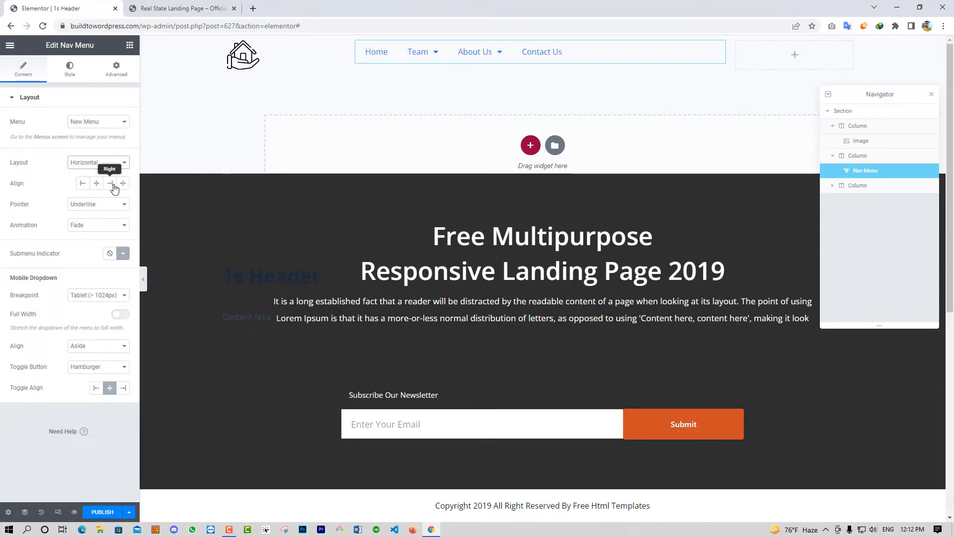
- Align the nav menu right, set its pointer to None, and choose the breakpoint for its mobile dropdown
{"action": "left_click", "coordinate": [110, 184]}
{"action": "left_click", "coordinate": [98, 204]}
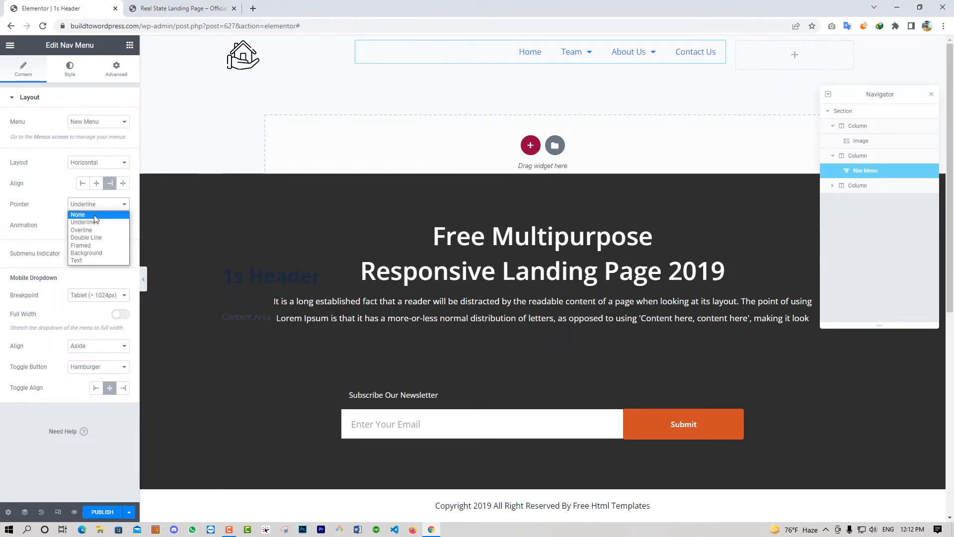
{"action": "left_click", "coordinate": [85, 211]}
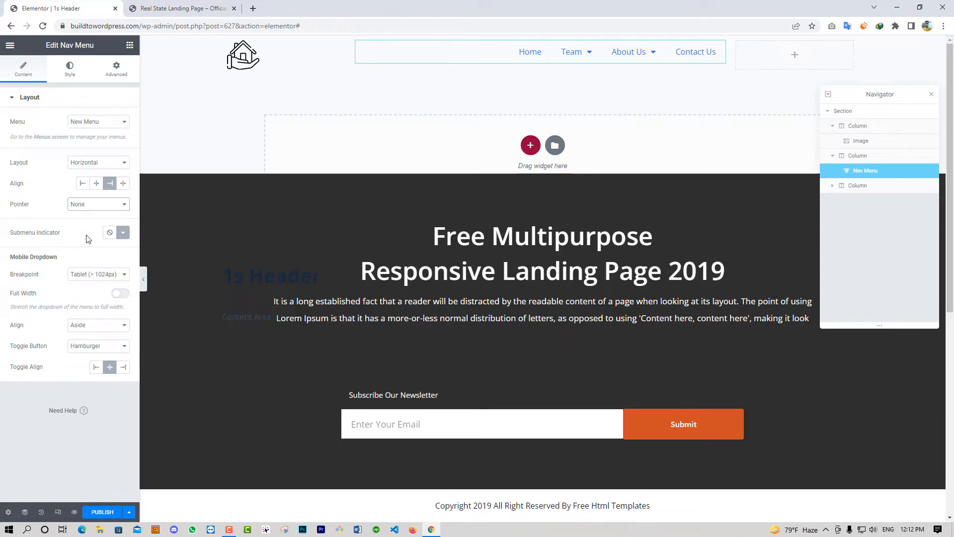
{"action": "left_click", "coordinate": [82, 274]}
{"action": "left_click", "coordinate": [85, 286]}
- Customize the main menu's typography with a different font family and wider letter spacing
{"action": "left_click", "coordinate": [69, 69]}
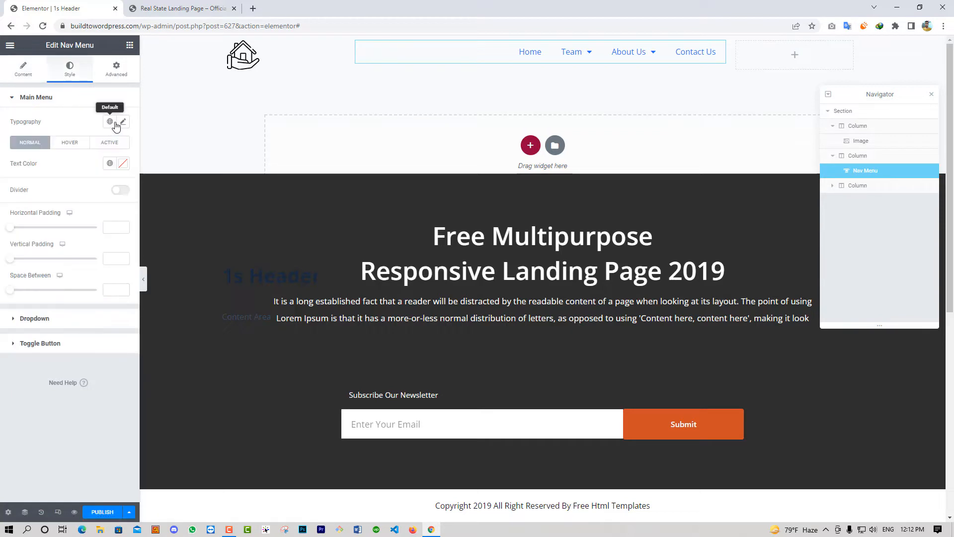
{"action": "left_click", "coordinate": [123, 121]}
{"action": "left_click", "coordinate": [94, 169]}
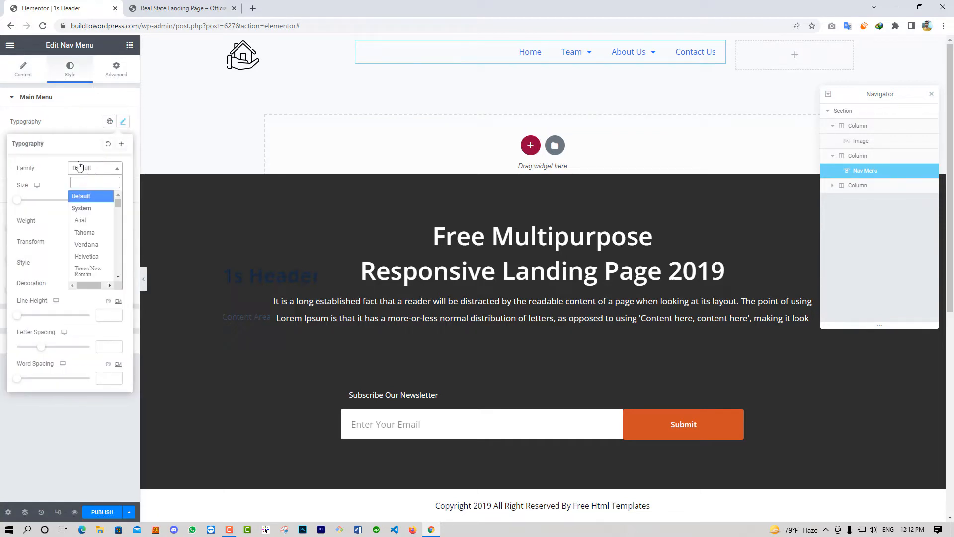
{"action": "left_click", "coordinate": [110, 230]}
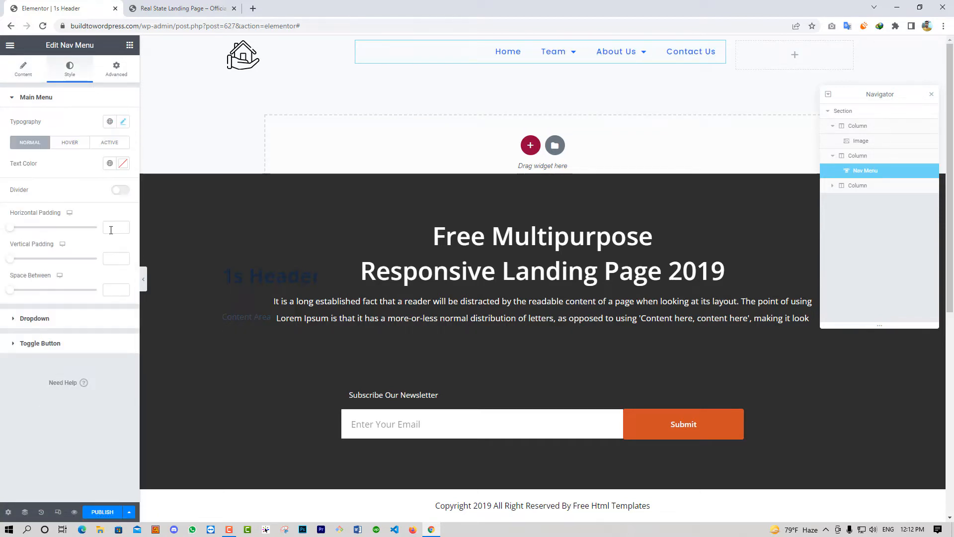
- Apply global text colors to the main menu: black for the normal state, blue for the hover and active states
{"action": "left_click", "coordinate": [110, 163]}
{"action": "left_click", "coordinate": [77, 211]}
{"action": "left_click", "coordinate": [74, 143]}
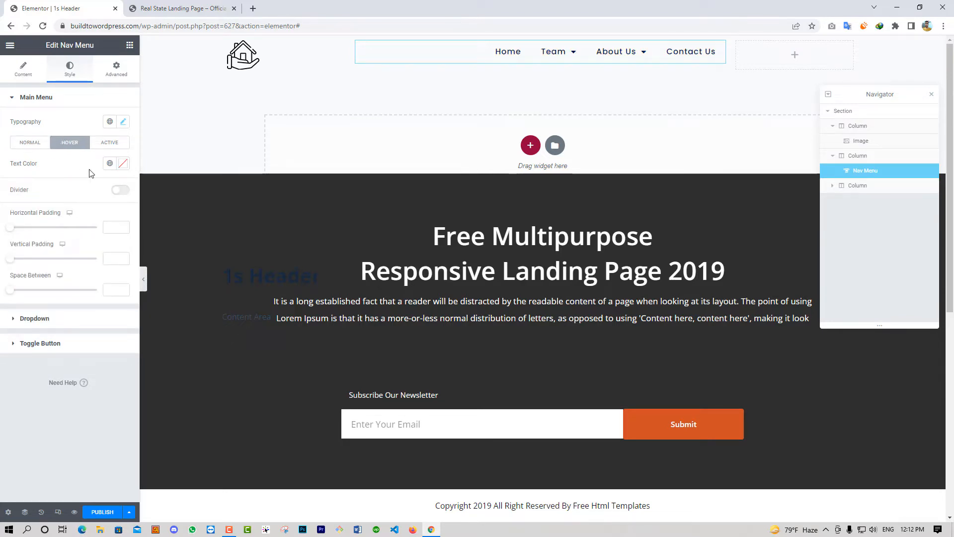
{"action": "left_click", "coordinate": [109, 163]}
{"action": "left_click", "coordinate": [54, 263]}
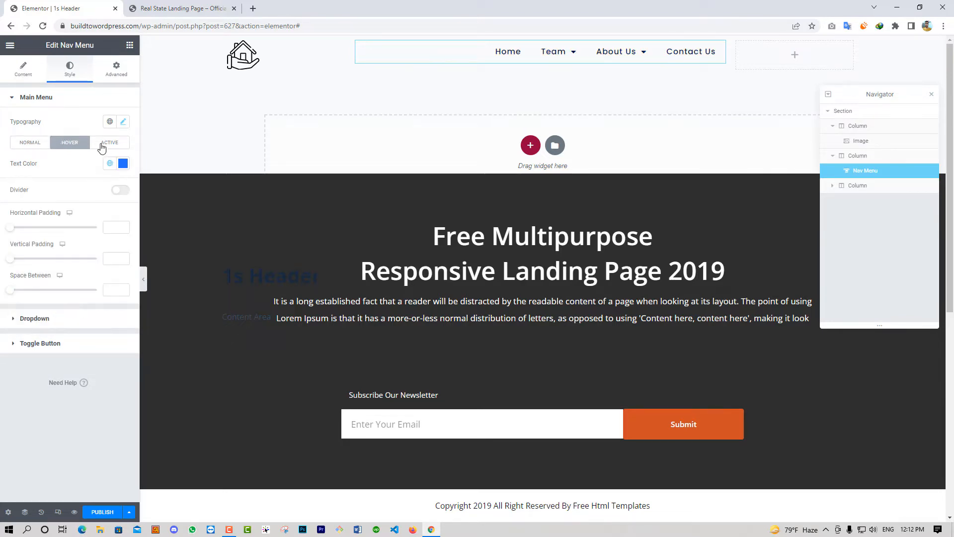
{"action": "left_click", "coordinate": [102, 144]}
{"action": "left_click", "coordinate": [109, 163]}
{"action": "left_click", "coordinate": [62, 276]}
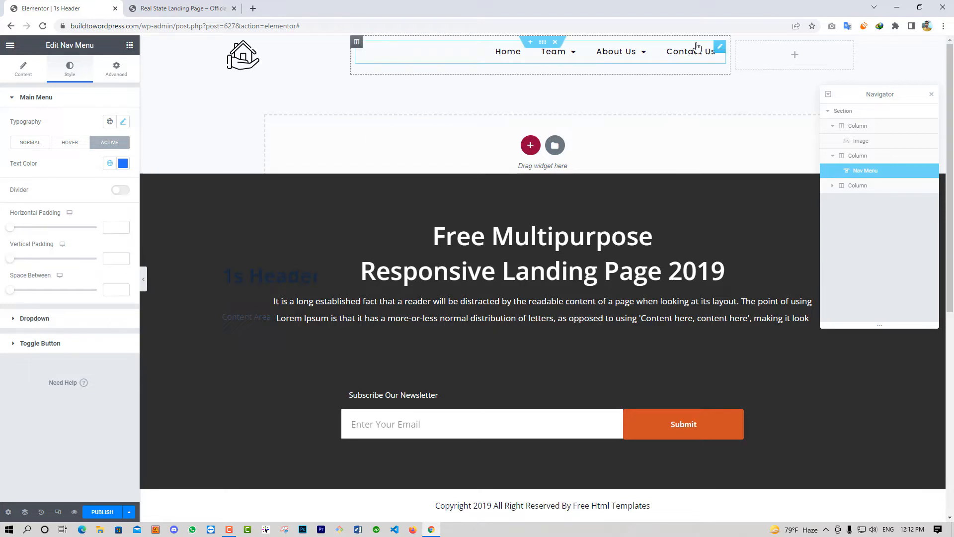
- Add a Button widget to the empty third column of the header and set its text to Read More
{"action": "left_click", "coordinate": [130, 45]}
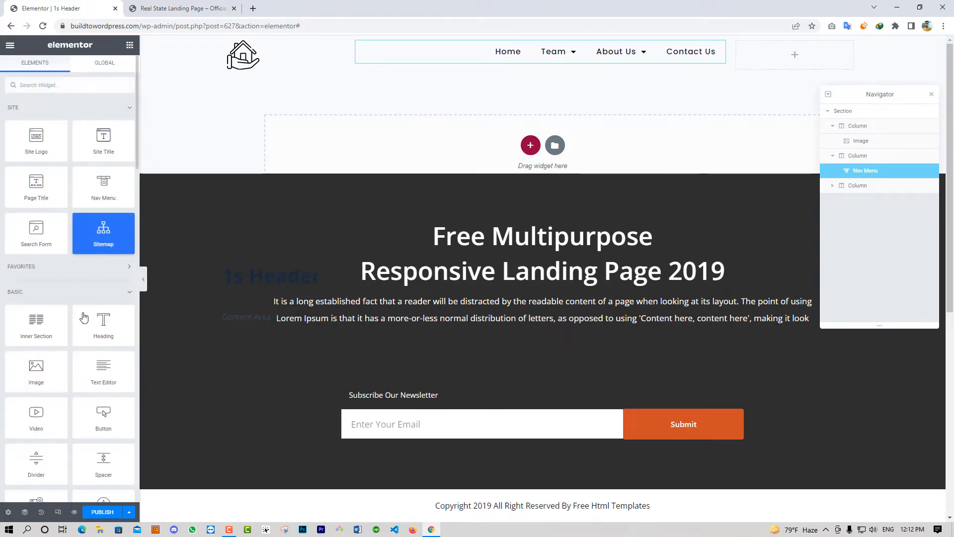
{"action": "left_click_drag", "start_coordinate": [104, 417], "coordinate": [795, 55]}
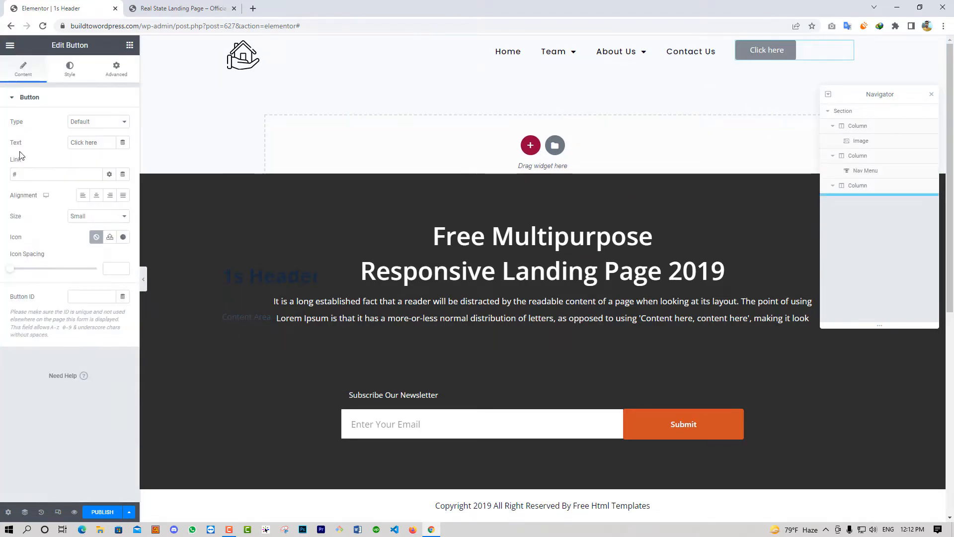
{"action": "left_click_drag", "start_coordinate": [101, 143], "coordinate": [1, 138]}
{"action": "type", "text": "Read Mo"}
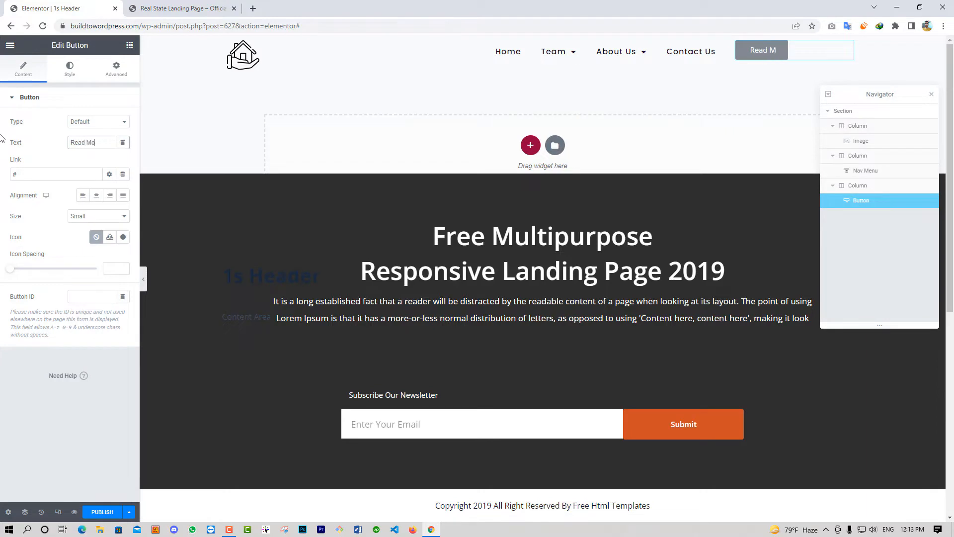
{"action": "type", "text": "re"}
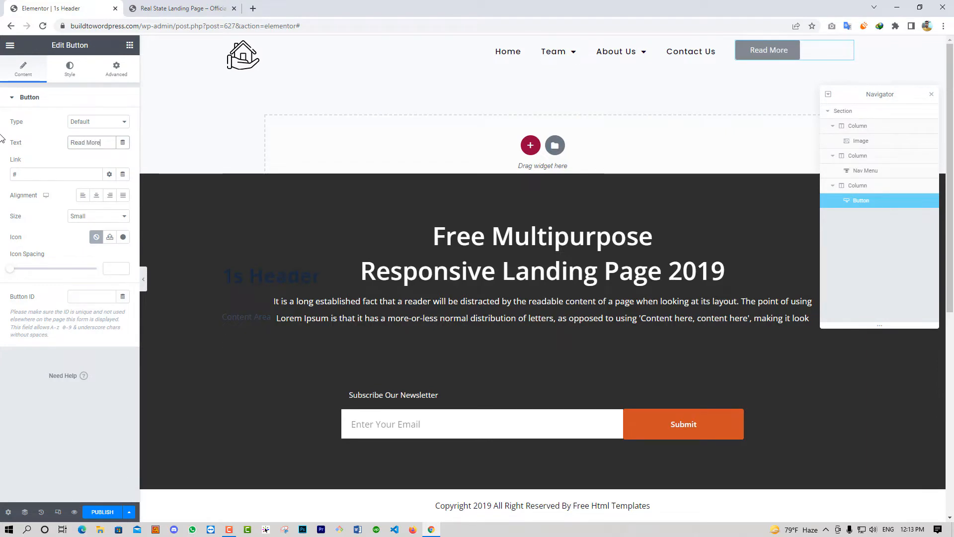
- Align the Read More button right and set its size to Medium
{"action": "left_click", "coordinate": [110, 197]}
{"action": "left_click", "coordinate": [93, 216]}
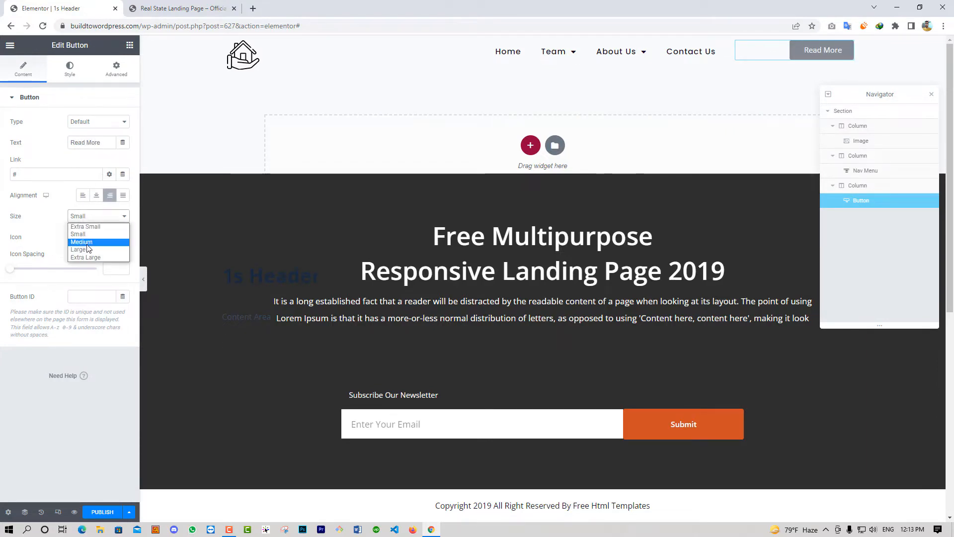
{"action": "left_click", "coordinate": [87, 244]}
- Apply global colors to the Read More button: blue for the background and white for the text
{"action": "left_click", "coordinate": [69, 69]}
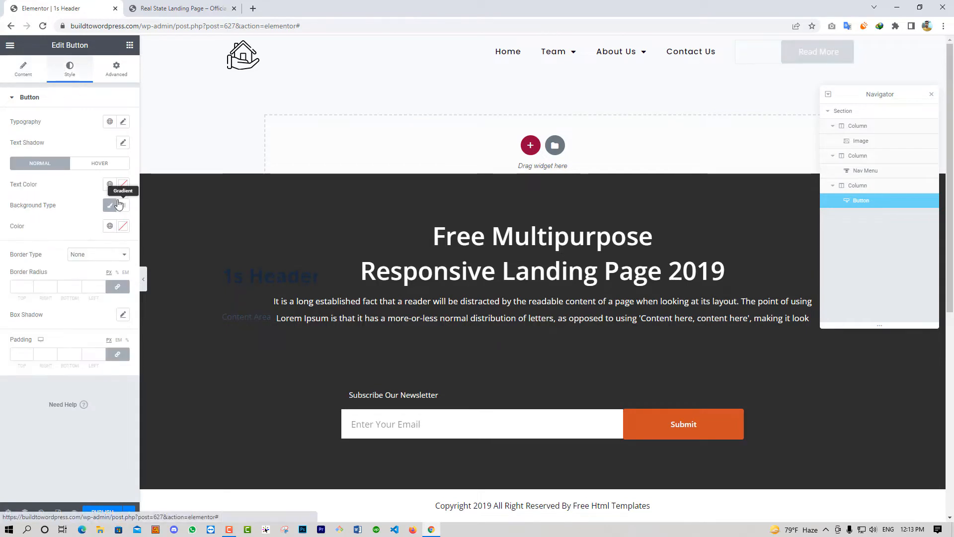
{"action": "left_click", "coordinate": [110, 225]}
{"action": "left_click", "coordinate": [35, 322]}
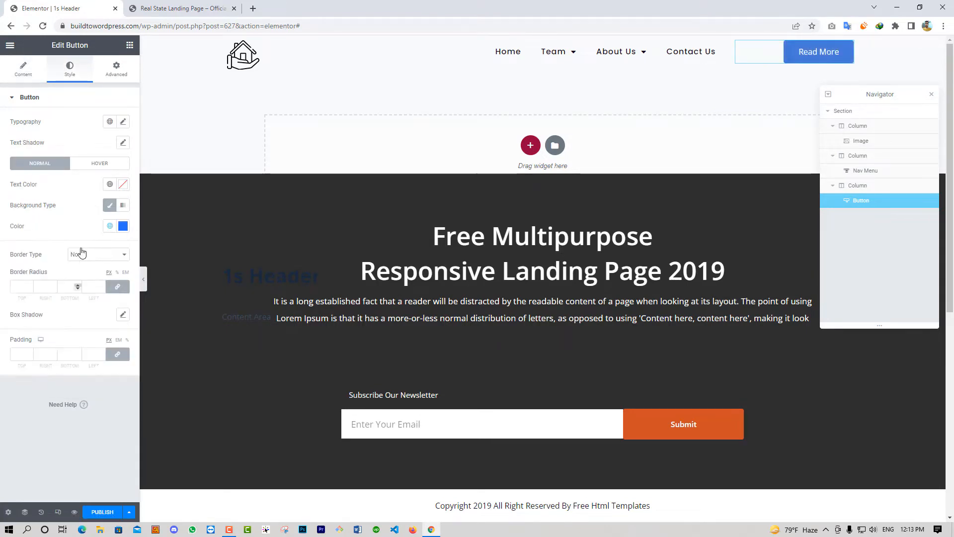
{"action": "left_click", "coordinate": [110, 184]}
{"action": "left_click", "coordinate": [57, 249]}
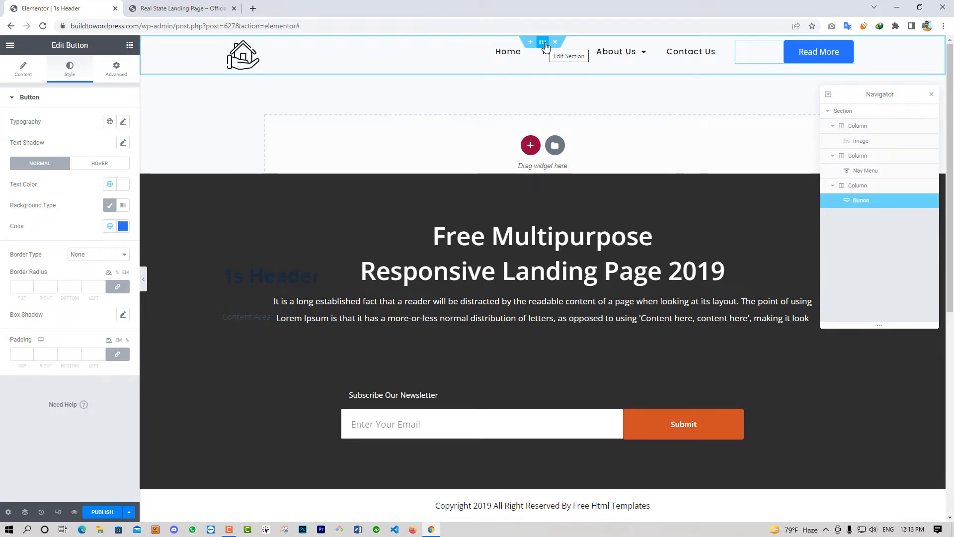
- Set the header section's height to Min Height with 100 px and give it a classic white background
{"action": "left_click", "coordinate": [543, 43]}
{"action": "left_click", "coordinate": [98, 219]}
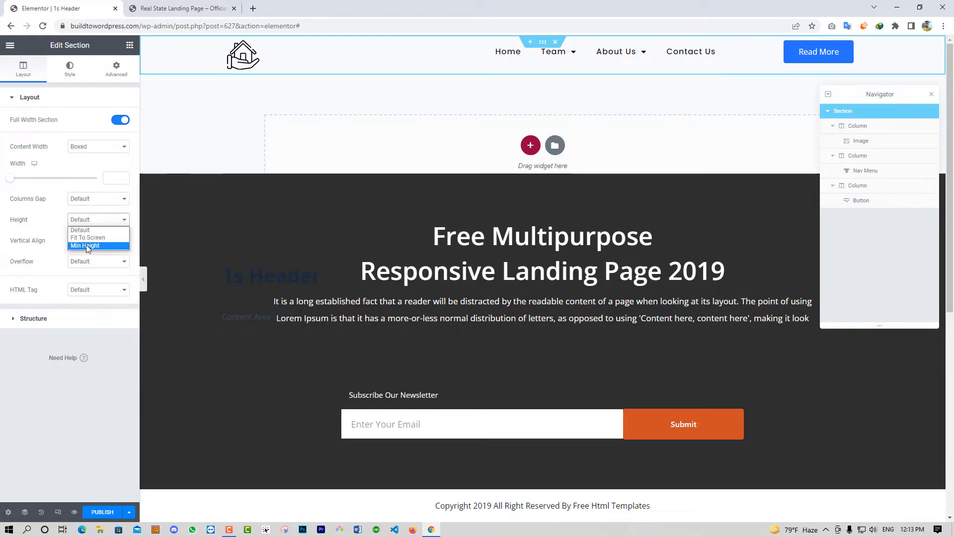
{"action": "left_click", "coordinate": [86, 246]}
{"action": "left_click", "coordinate": [111, 251]}
{"action": "type", "text": "100"}
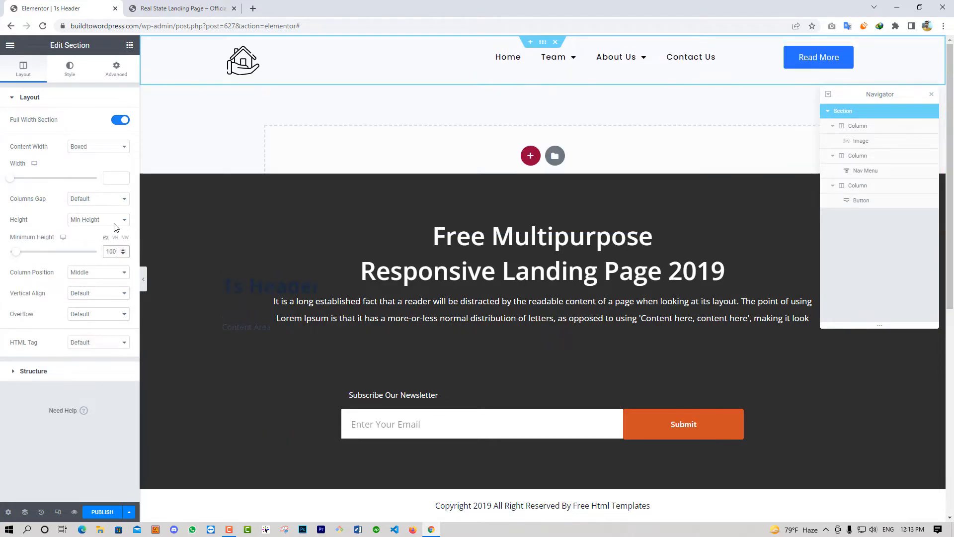
{"action": "left_click", "coordinate": [80, 72]}
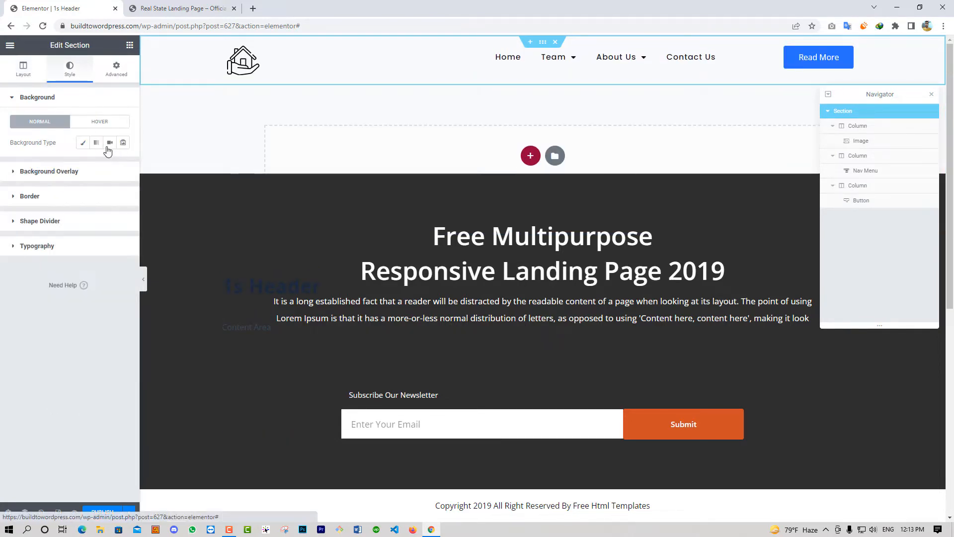
{"action": "left_click", "coordinate": [83, 143]}
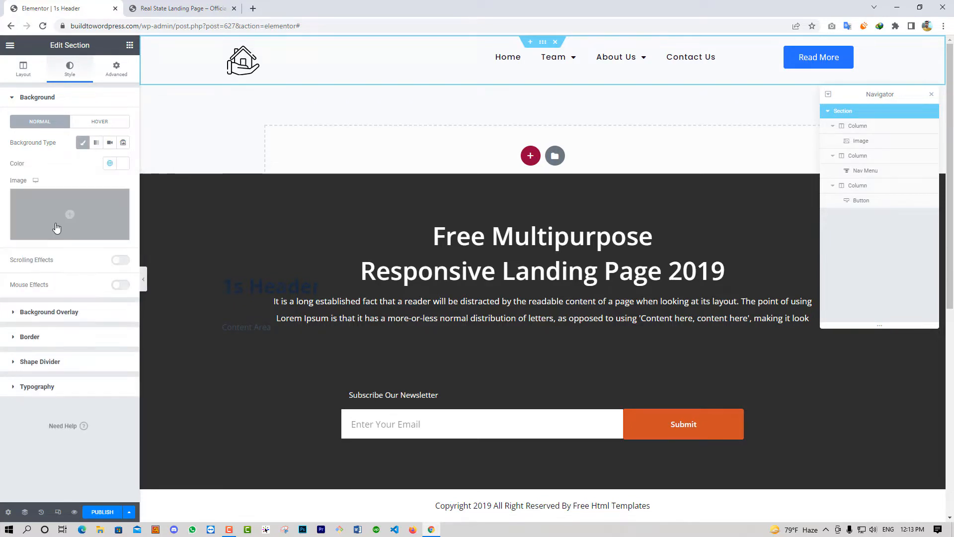
- Add a box shadow to the header section with a vertical offset of 20 and a blur of 10
{"action": "left_click", "coordinate": [30, 337]}
{"action": "left_click", "coordinate": [123, 252]}
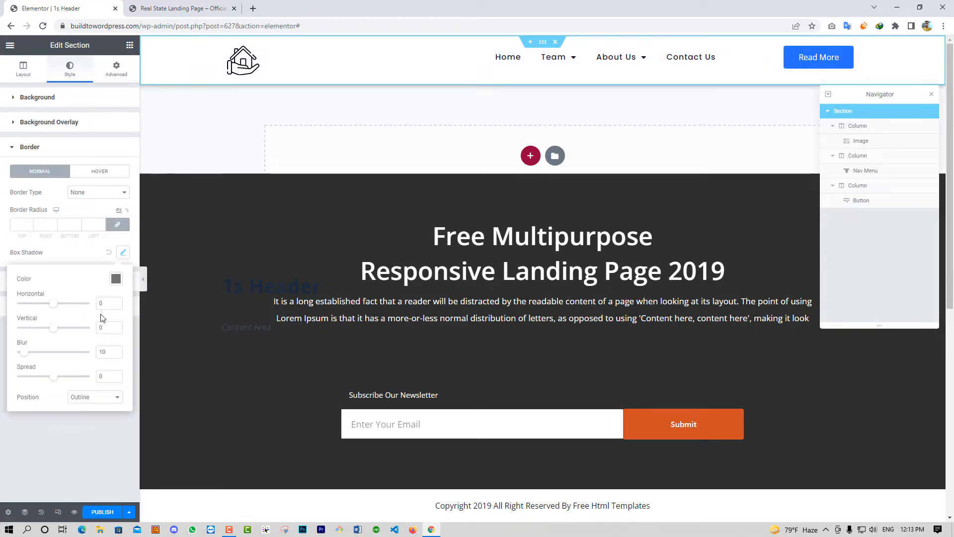
{"action": "left_click_drag", "start_coordinate": [106, 329], "coordinate": [89, 331]}
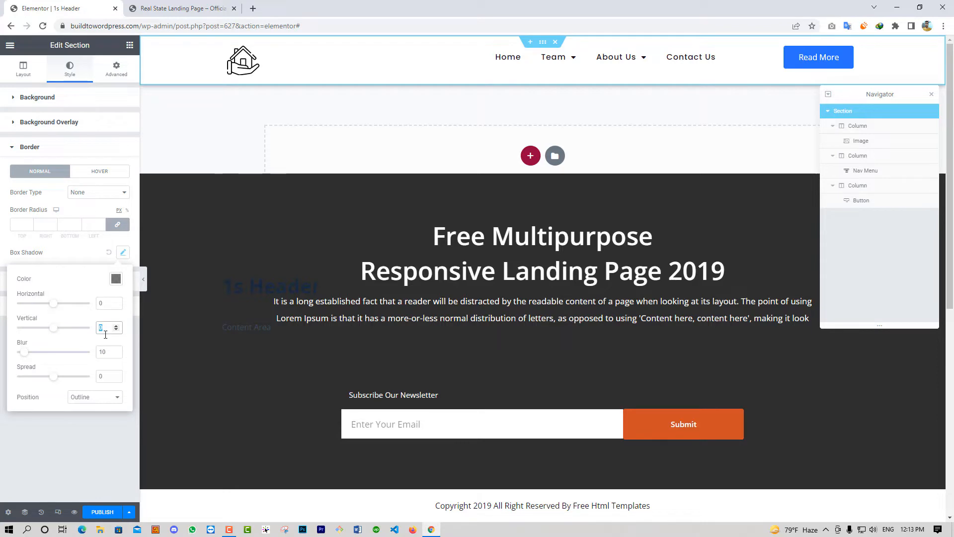
{"action": "type", "text": "20"}
{"action": "key", "text": "Tab"}
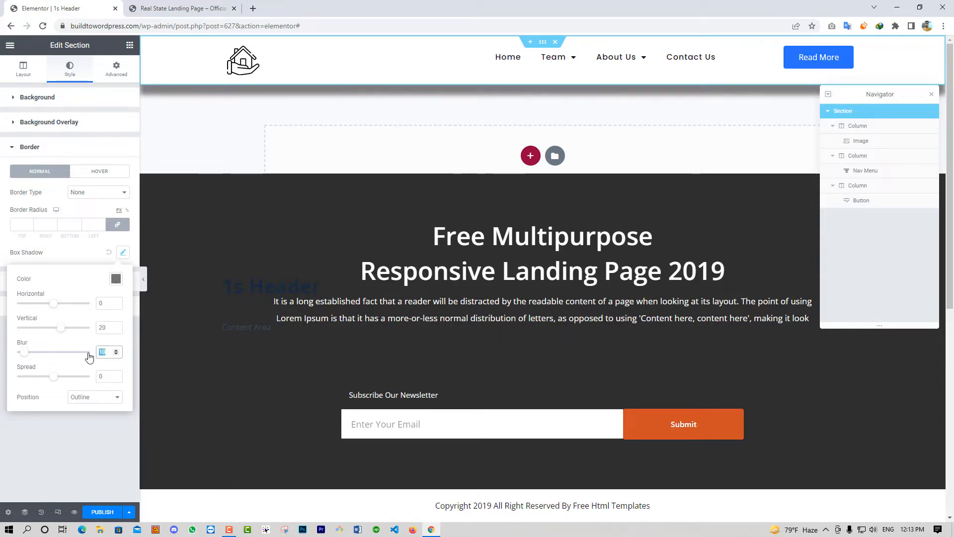
{"action": "type", "text": "2"}
{"action": "left_click_drag", "start_coordinate": [82, 355], "coordinate": [52, 353]}
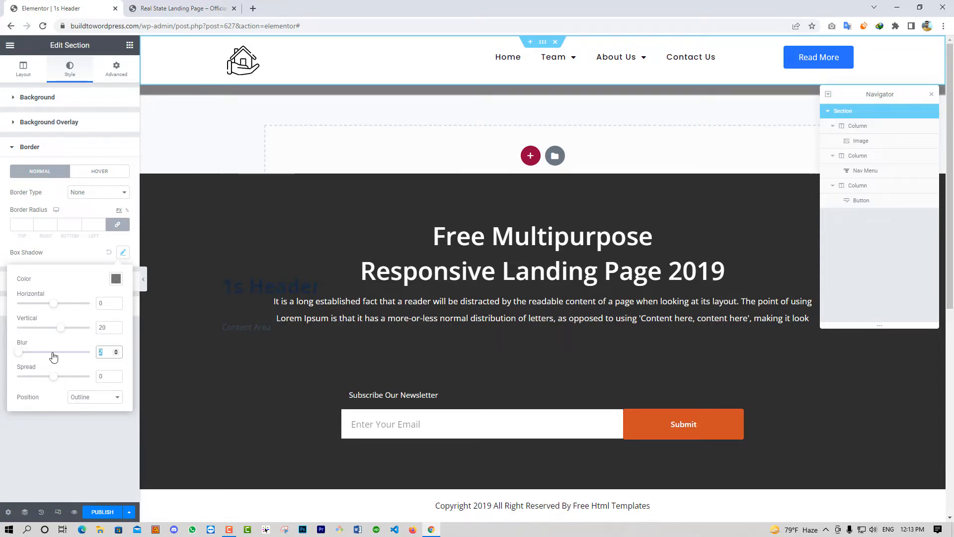
{"action": "type", "text": "10"}
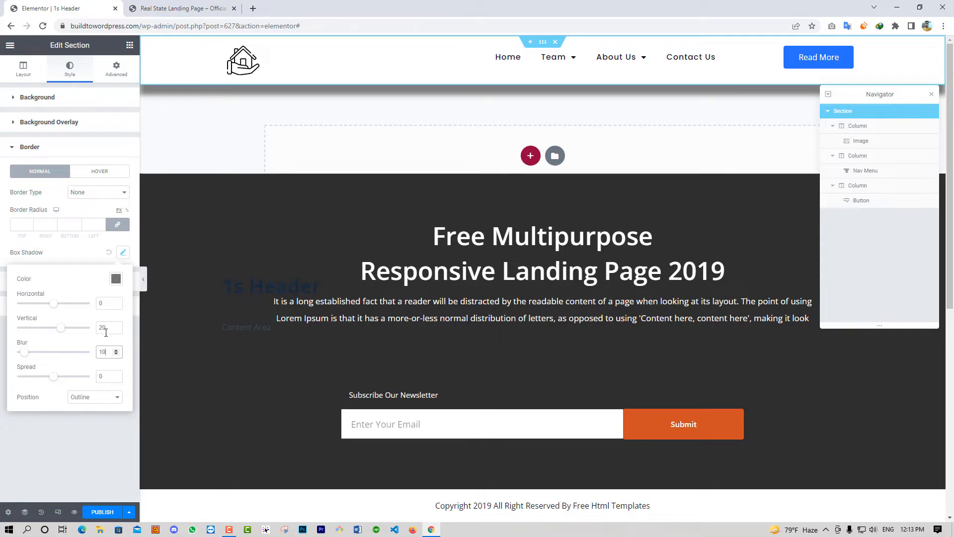
- Set the box shadow's vertical offset to 2 and fade its color to rgba(0, 0, 0, 0.08)
{"action": "left_click_drag", "start_coordinate": [106, 331], "coordinate": [68, 332]}
{"action": "type", "text": "2"}
{"action": "left_click", "coordinate": [114, 278]}
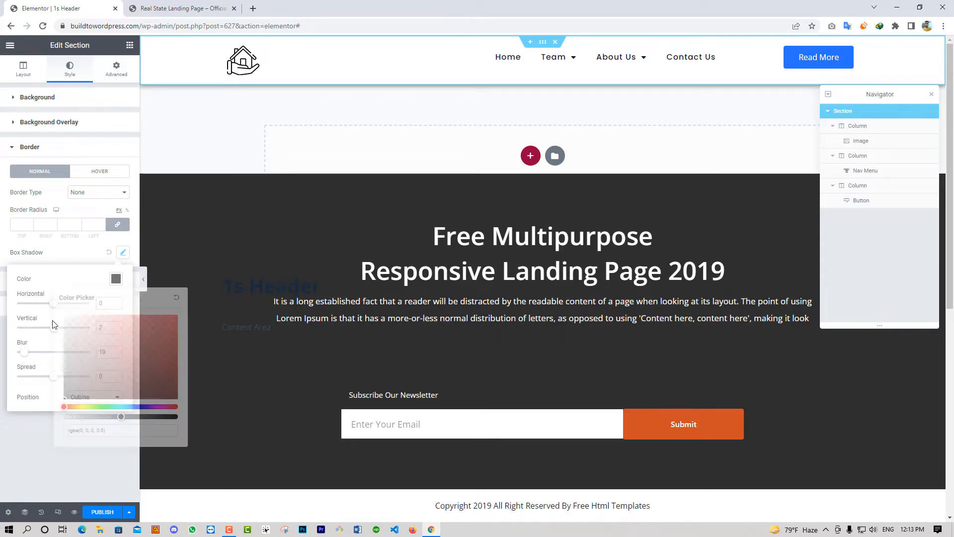
{"action": "left_click", "coordinate": [72, 416]}
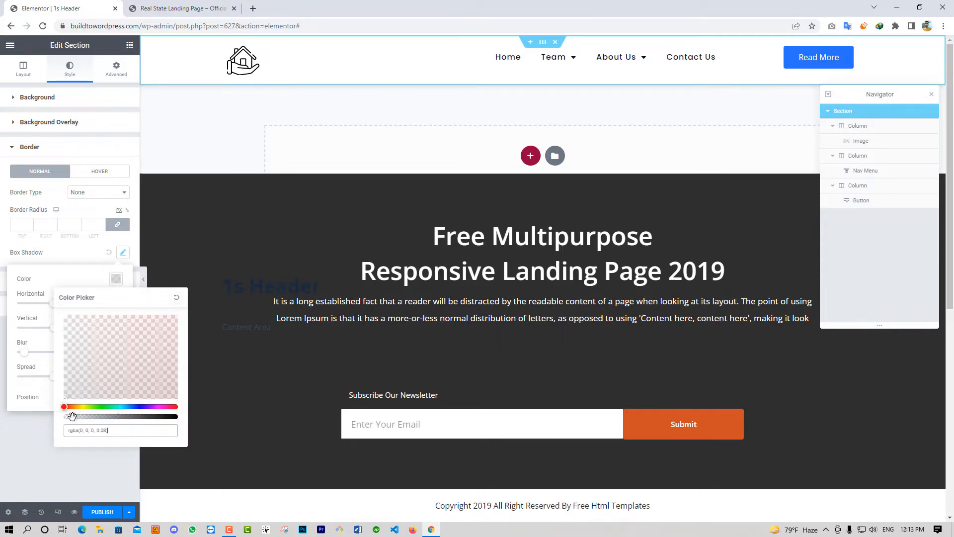
{"action": "left_click", "coordinate": [88, 262]}
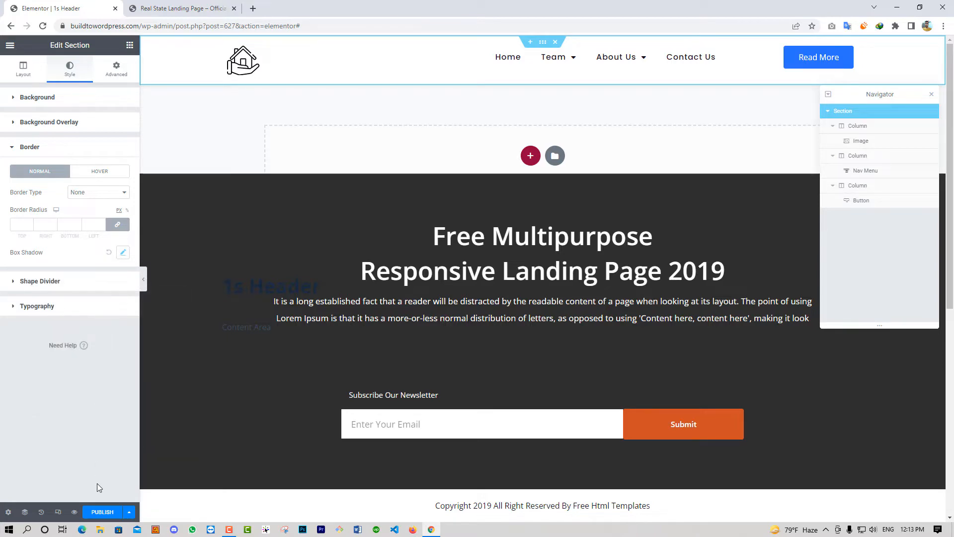
- Publish the header template with a display condition that includes Singular, Pages, Home only
{"action": "left_click", "coordinate": [102, 512]}
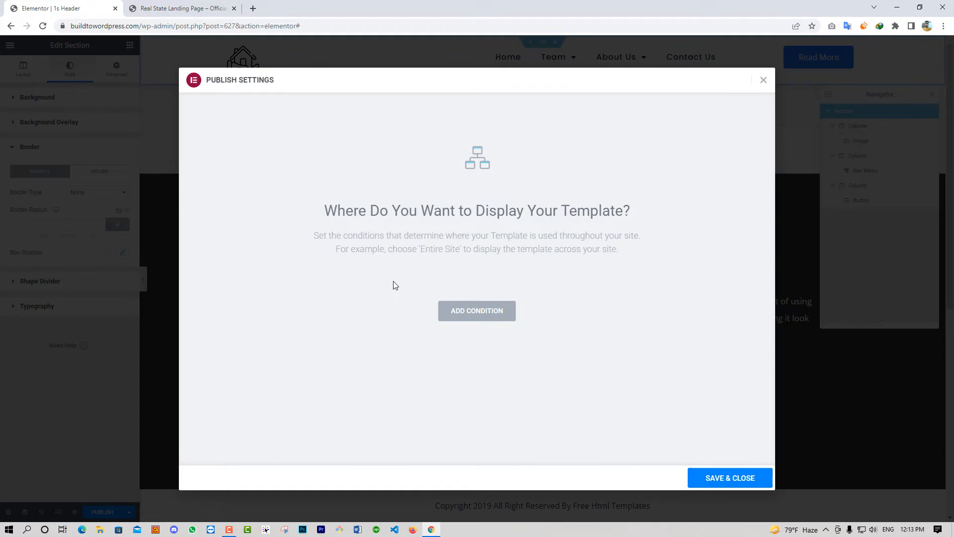
{"action": "left_click", "coordinate": [469, 312]}
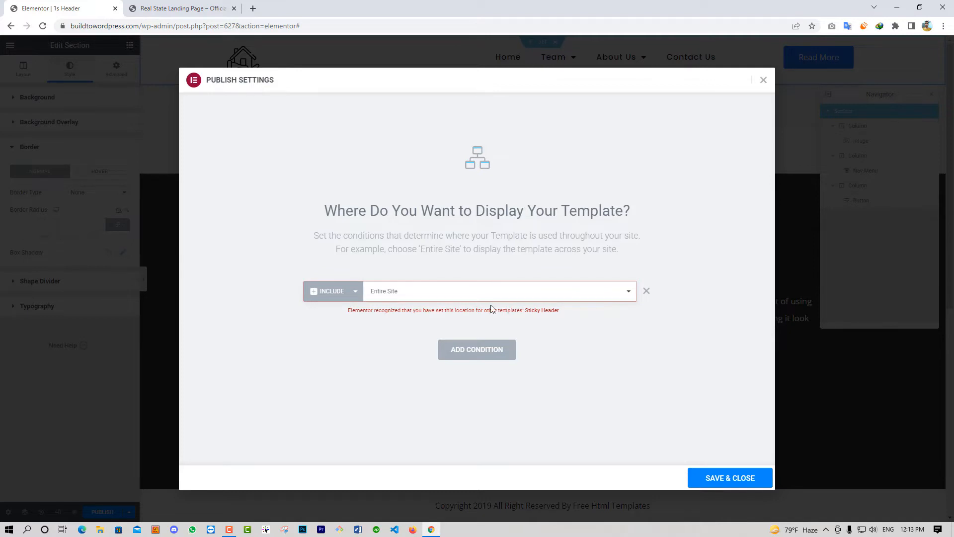
{"action": "left_click", "coordinate": [434, 292]}
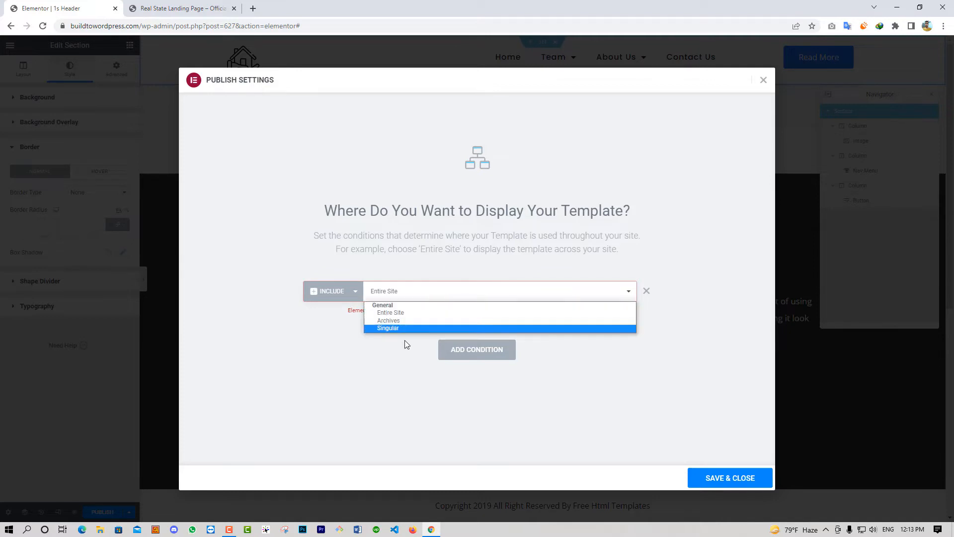
{"action": "left_click", "coordinate": [399, 329]}
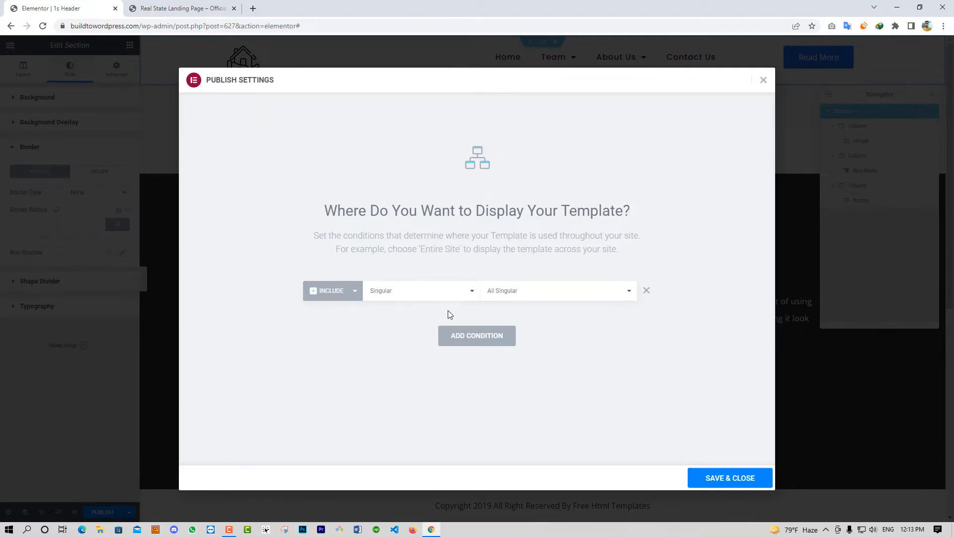
{"action": "left_click", "coordinate": [511, 293]}
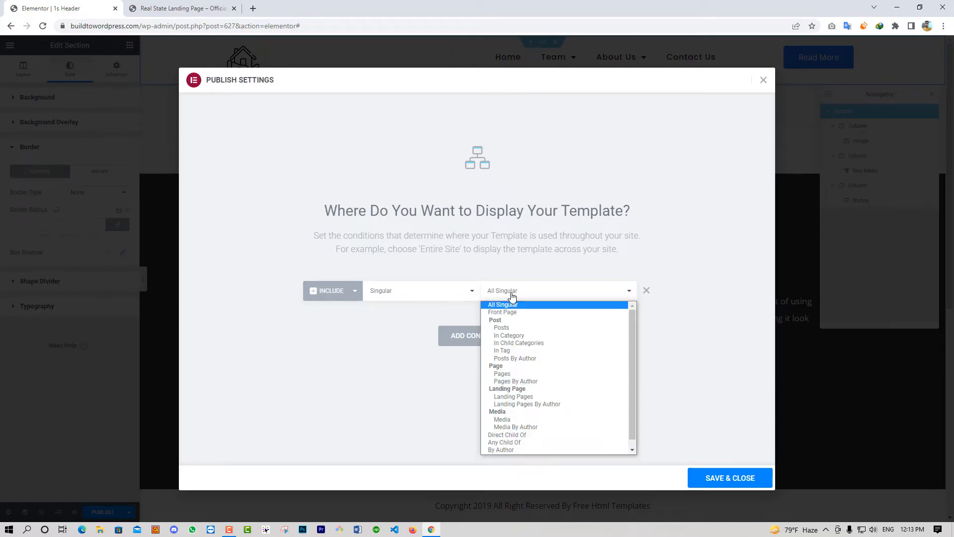
{"action": "left_click", "coordinate": [507, 374]}
{"action": "left_click", "coordinate": [582, 296]}
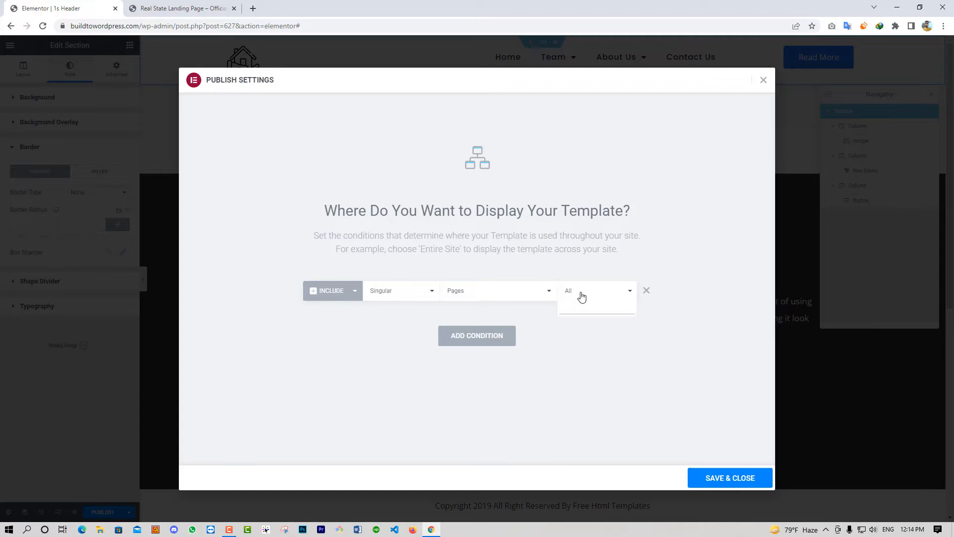
{"action": "type", "text": "h"}
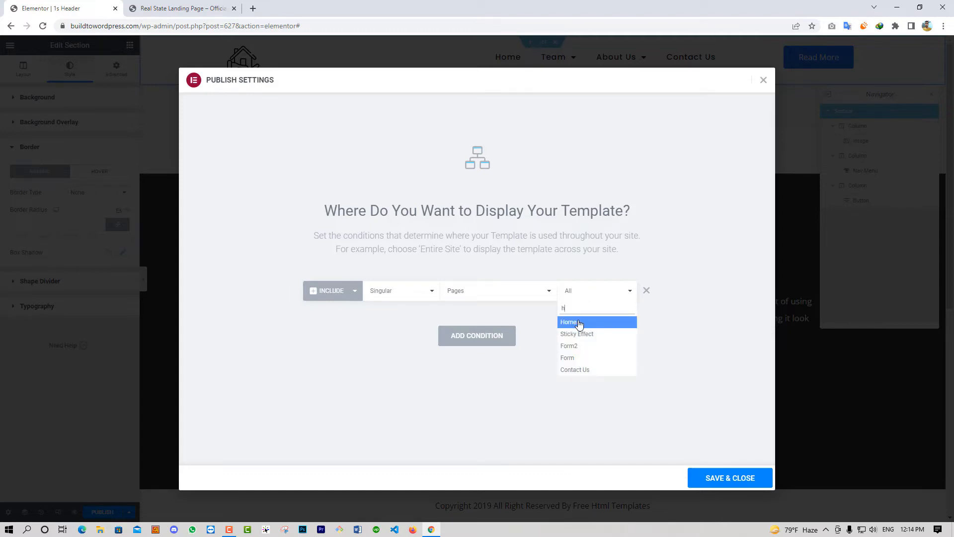
{"action": "left_click", "coordinate": [579, 324]}
{"action": "left_click", "coordinate": [730, 481]}
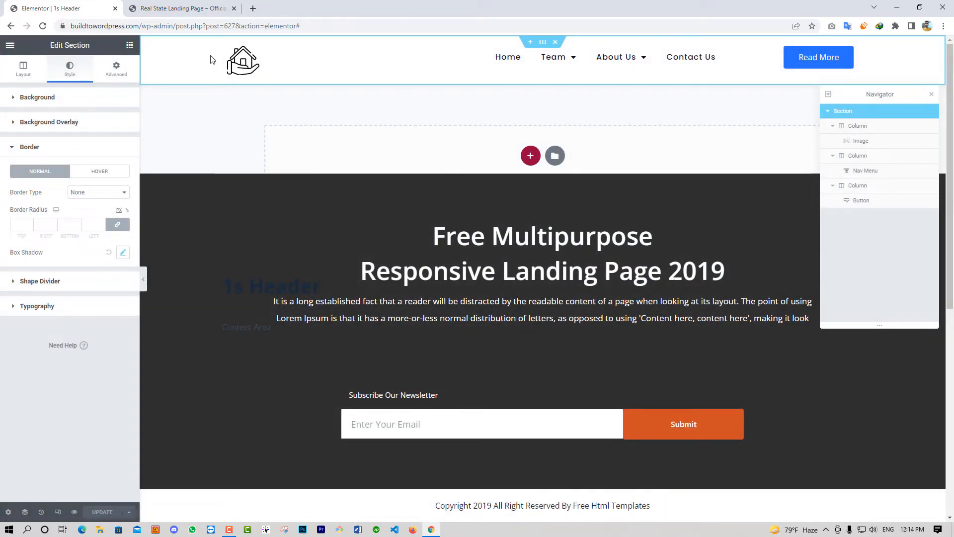
- Check the header on the live site's Home page and on its Contact Us page
{"action": "left_click", "coordinate": [184, 8]}
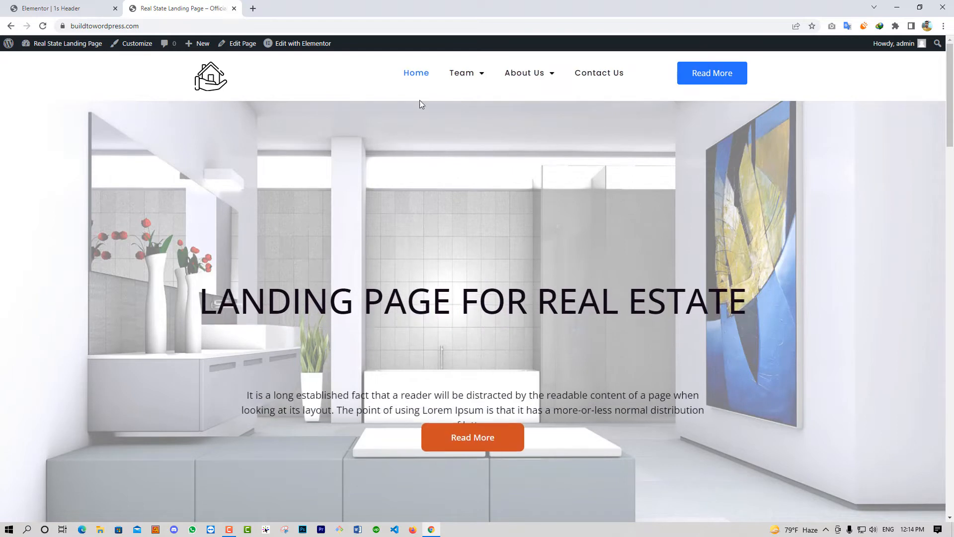
{"action": "left_click", "coordinate": [102, 6]}
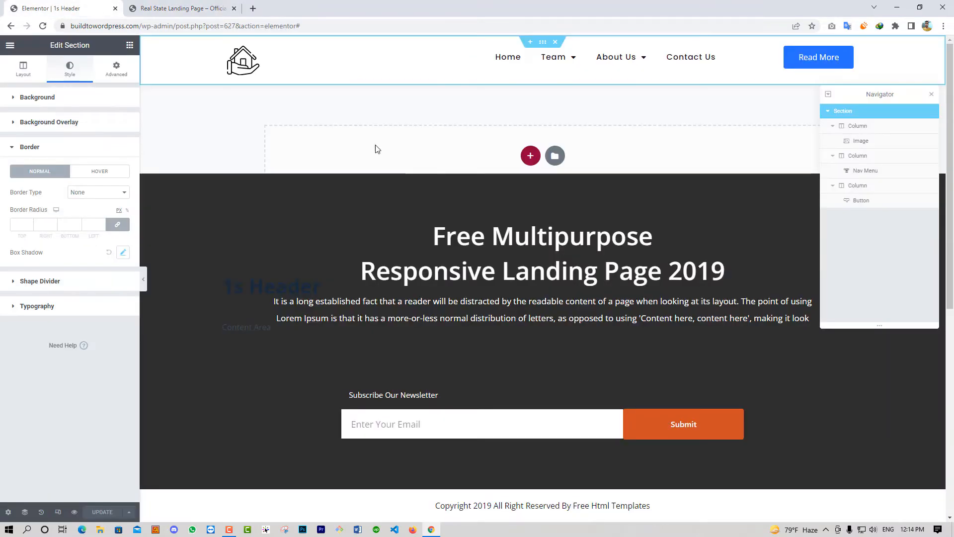
{"action": "left_click", "coordinate": [241, 8]}
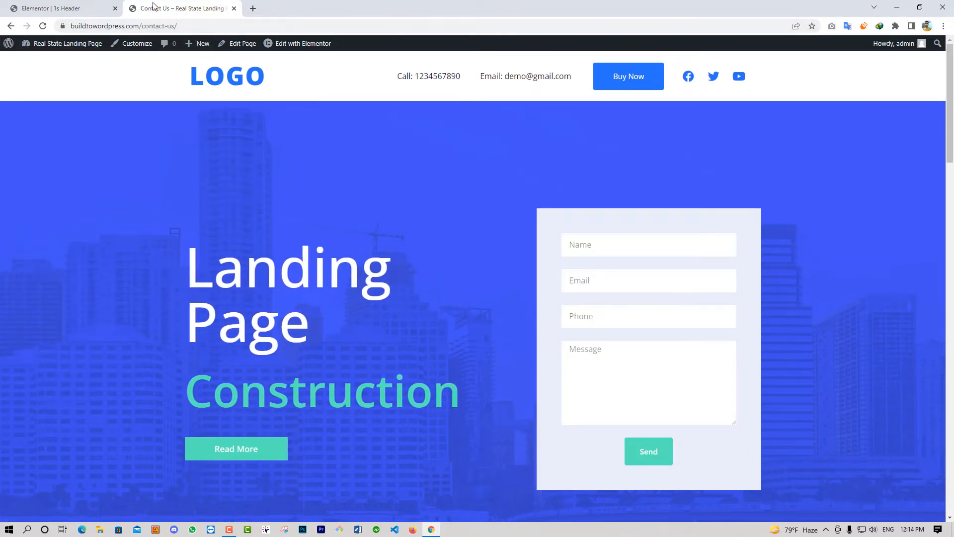
- Open the WordPress dashboard and go to the Saved Templates list
{"action": "mouse_move", "coordinate": [70, 62]}
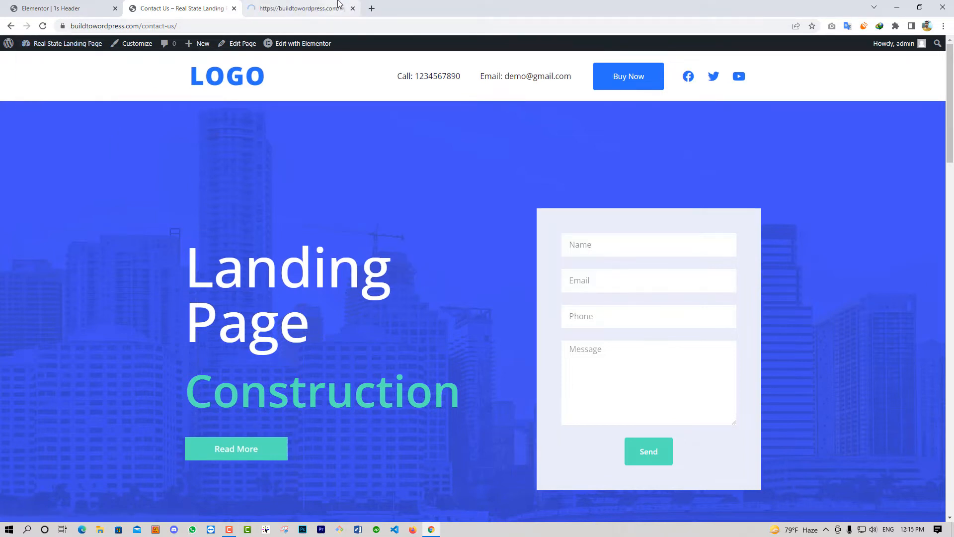
{"action": "left_click_drag", "start_coordinate": [267, 8], "coordinate": [188, 8]}
{"action": "mouse_move", "coordinate": [86, 242]}
{"action": "left_click", "coordinate": [112, 233]}
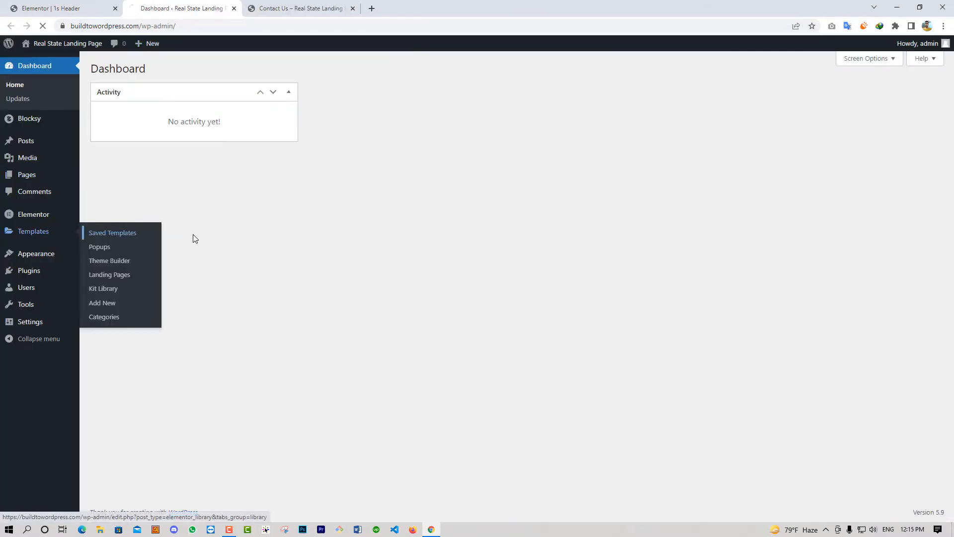
- Create a new template of type Header named "2nd Header"
{"action": "left_click", "coordinate": [218, 63]}
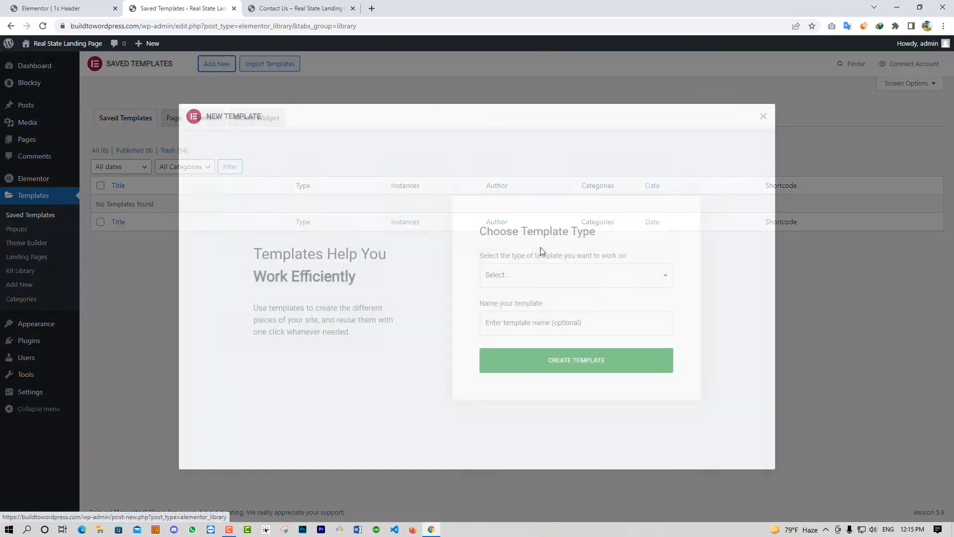
{"action": "left_click", "coordinate": [516, 275]}
{"action": "left_click", "coordinate": [509, 337]}
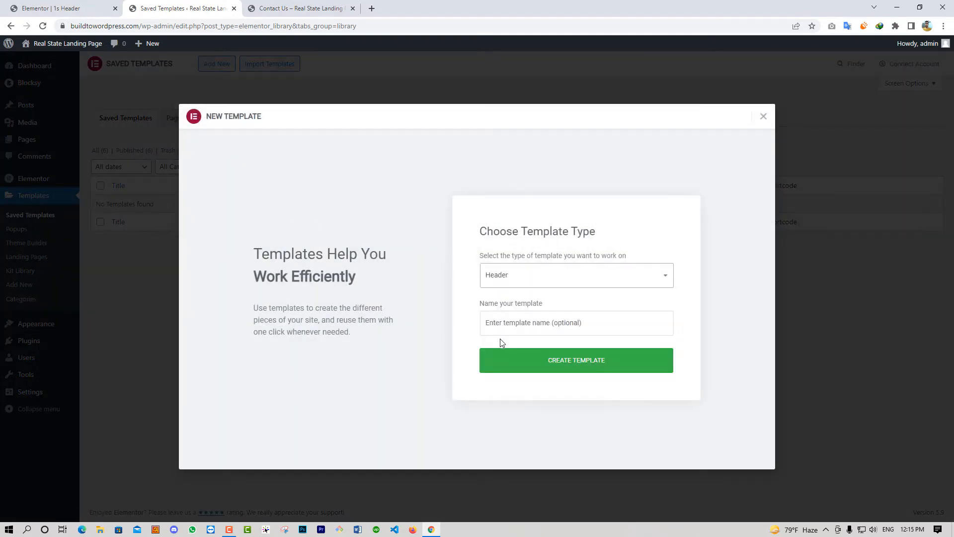
{"action": "left_click", "coordinate": [506, 322]}
{"action": "type", "text": "1"}
{"action": "left_click", "coordinate": [502, 346]}
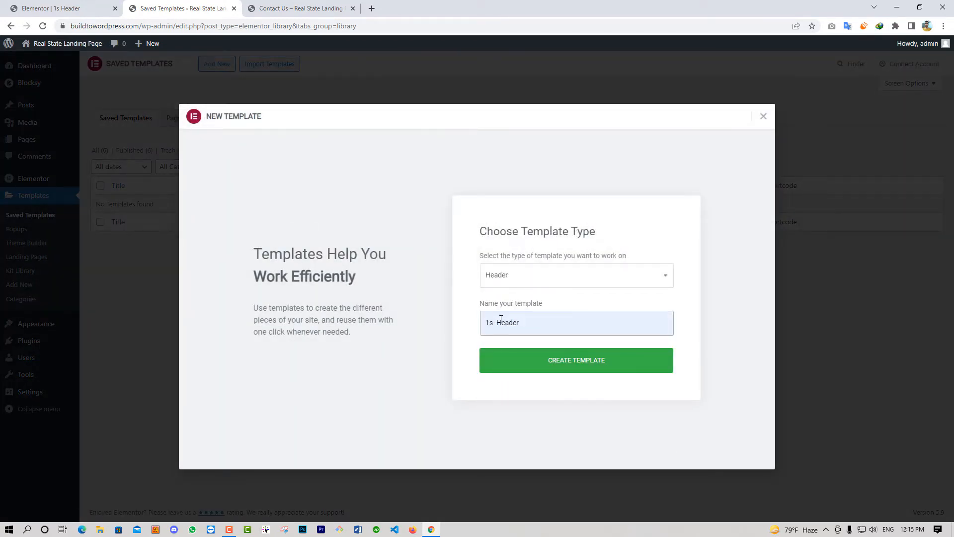
{"action": "type", "text": "2nd"}
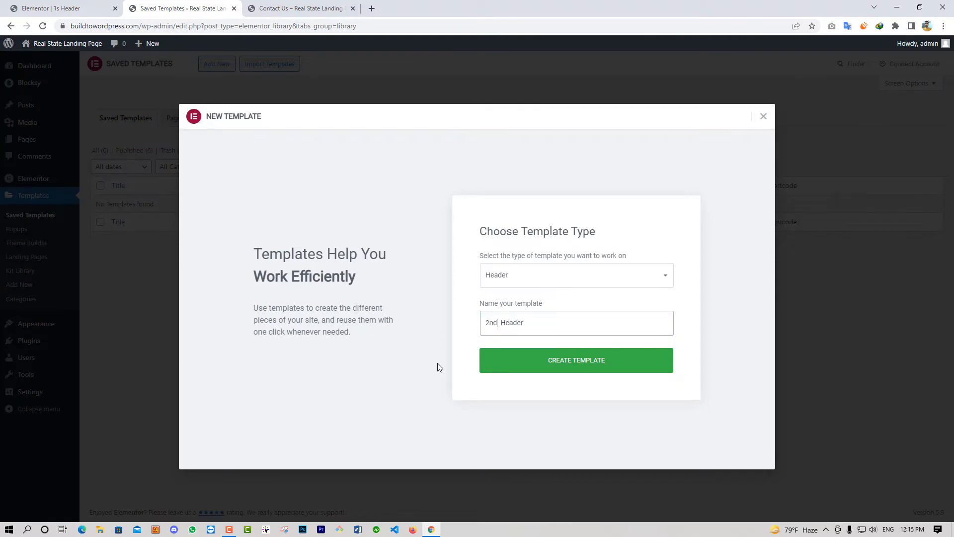
{"action": "left_click", "coordinate": [592, 365]}
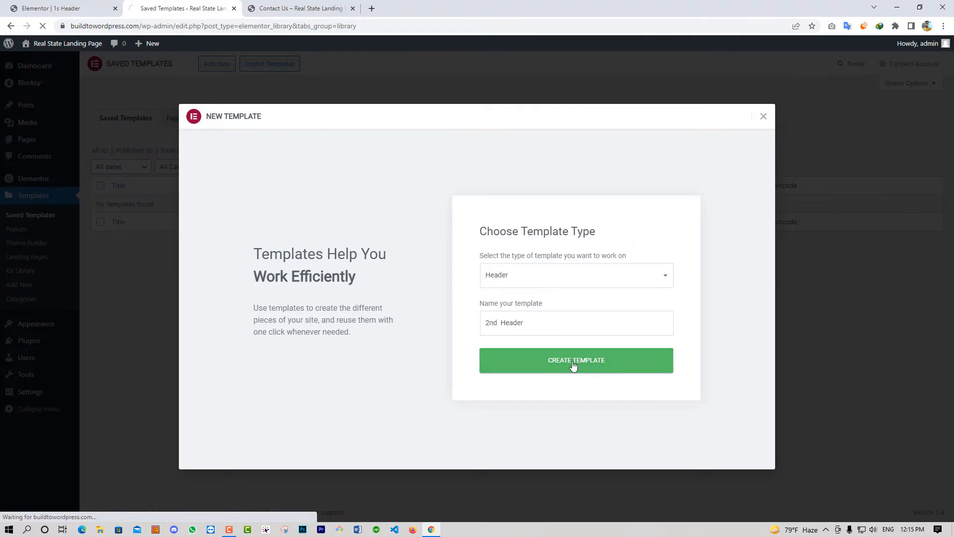
- Dismiss the template library, add a section with three equal columns, and stretch it to full width
{"action": "left_click", "coordinate": [304, 6]}
{"action": "left_click", "coordinate": [185, 8]}
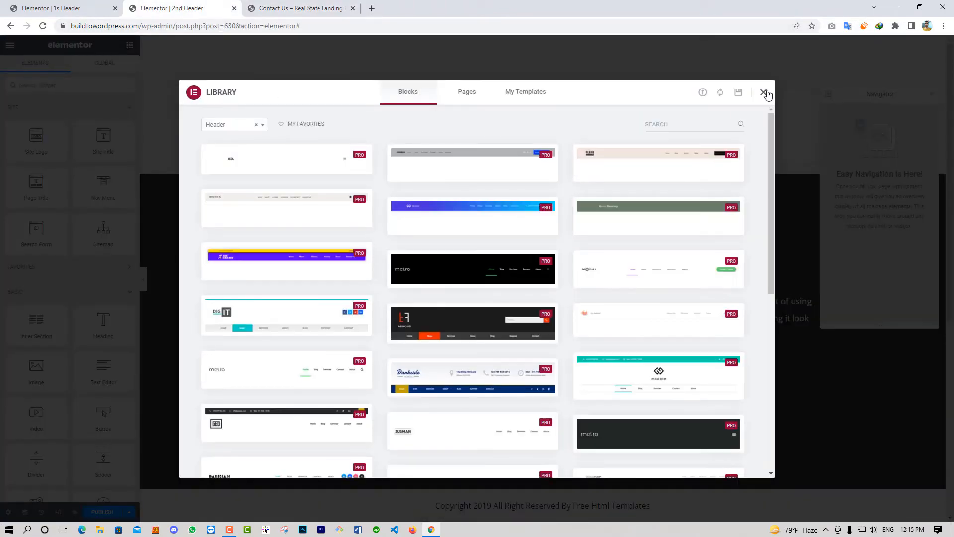
{"action": "left_click", "coordinate": [764, 92]}
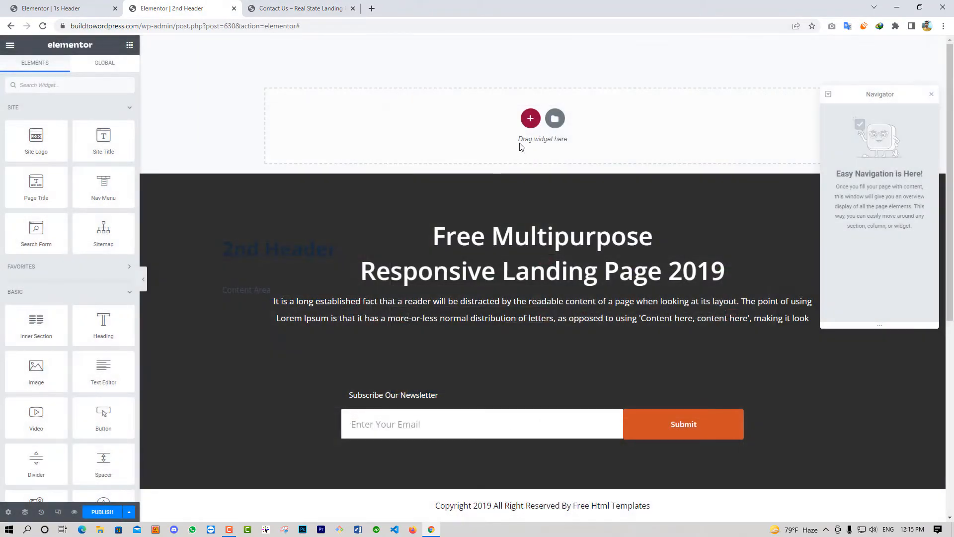
{"action": "left_click", "coordinate": [531, 119]}
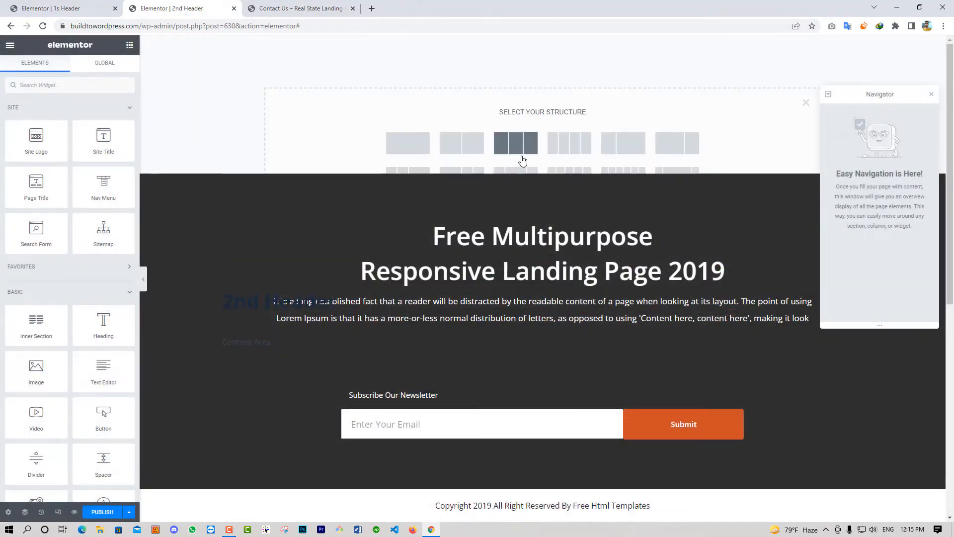
{"action": "left_click", "coordinate": [305, 8]}
{"action": "left_click", "coordinate": [184, 8]}
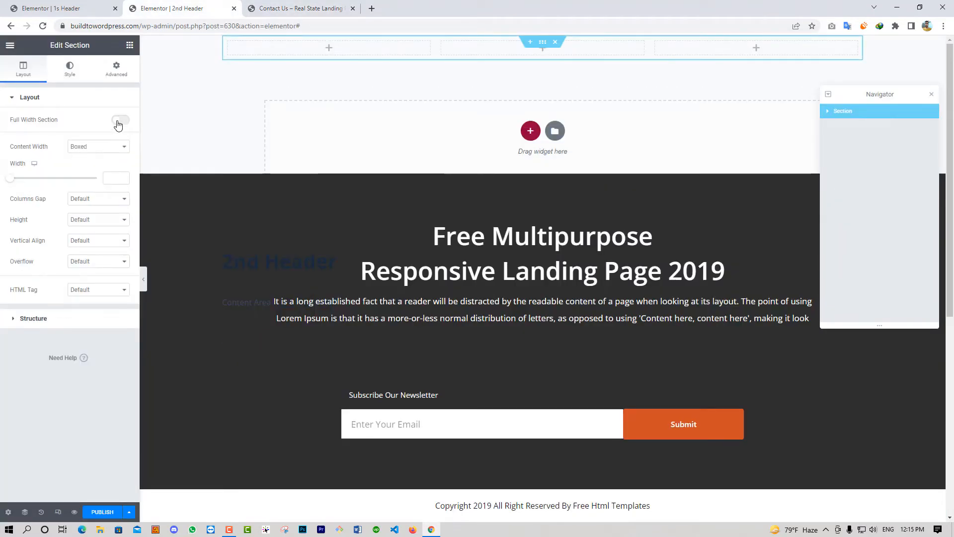
{"action": "left_click", "coordinate": [120, 119]}
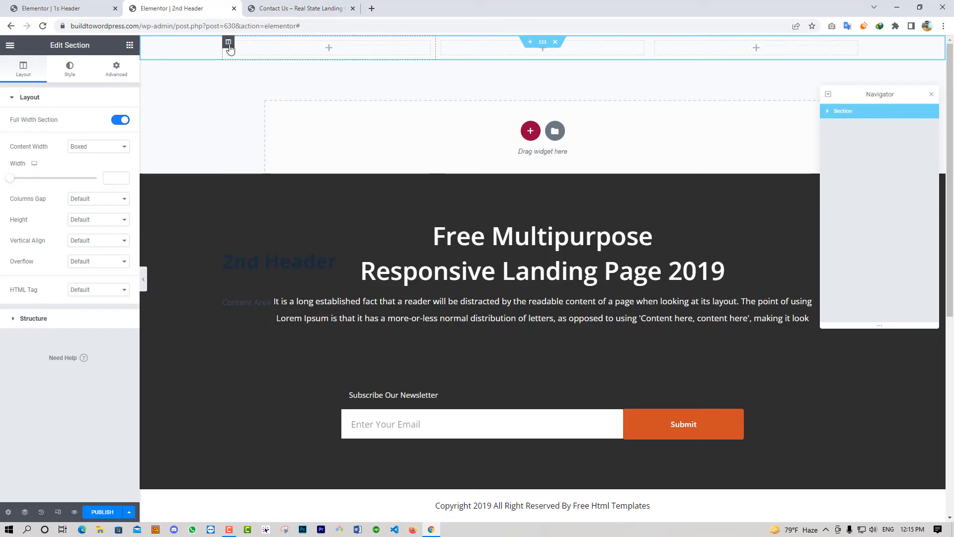
- Set the width of the section's first and third columns to 20% each
{"action": "left_click", "coordinate": [228, 42]}
{"action": "left_click", "coordinate": [111, 121]}
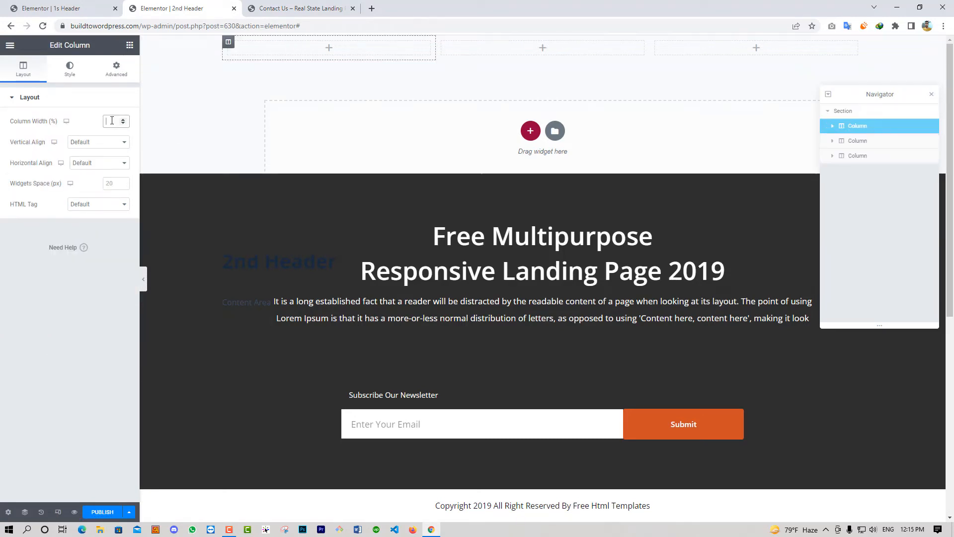
{"action": "type", "text": "20"}
{"action": "left_click", "coordinate": [653, 42]}
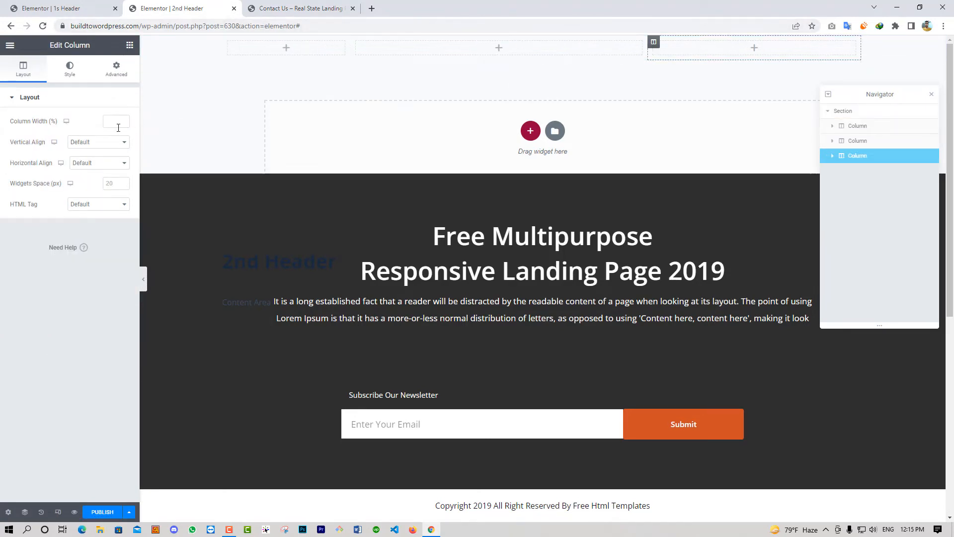
{"action": "type", "text": "20"}
- Add a Heading widget to the first column with the title "LOGO", aligned left
{"action": "left_click", "coordinate": [130, 45]}
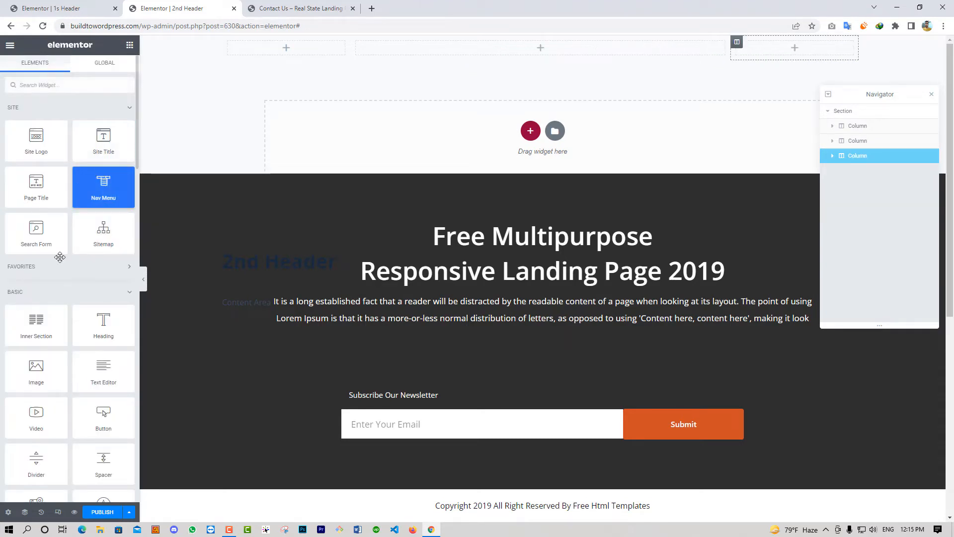
{"action": "left_click_drag", "start_coordinate": [154, 300], "coordinate": [288, 48]}
{"action": "left_click_drag", "start_coordinate": [89, 132], "coordinate": [2, 142]}
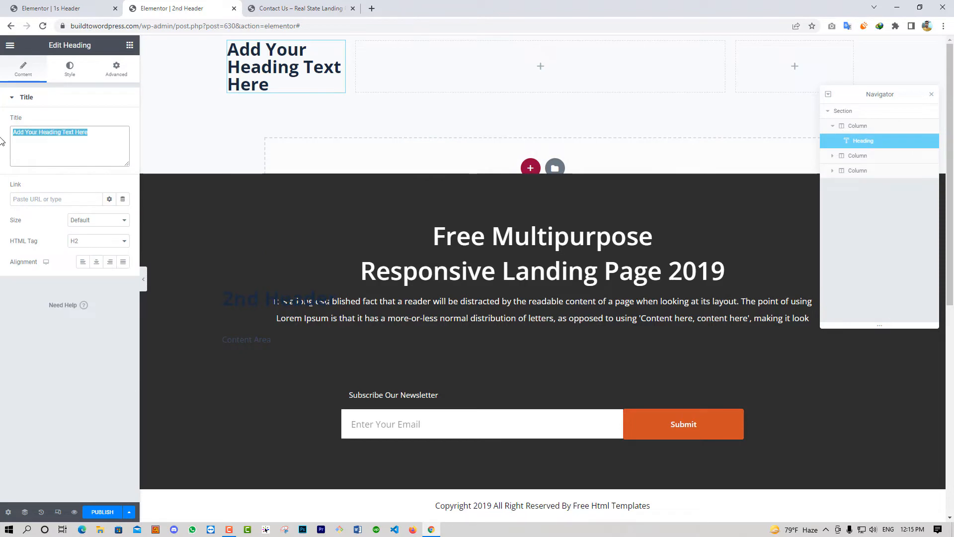
{"action": "type", "text": "LOGO"}
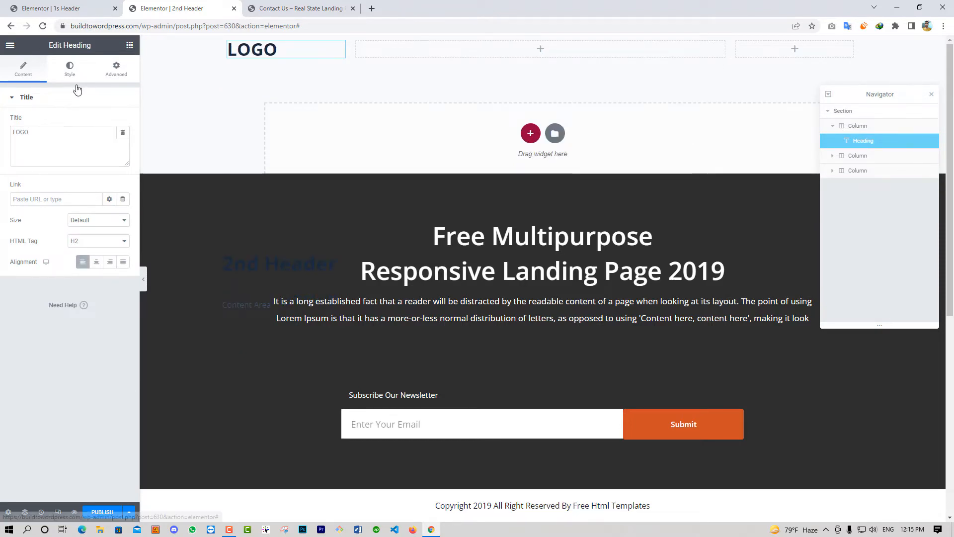
- Set the LOGO heading's text color to the blue global color Theme Color Palette 1
{"action": "left_click", "coordinate": [70, 69]}
{"action": "left_click", "coordinate": [110, 122]}
{"action": "left_click", "coordinate": [49, 237]}
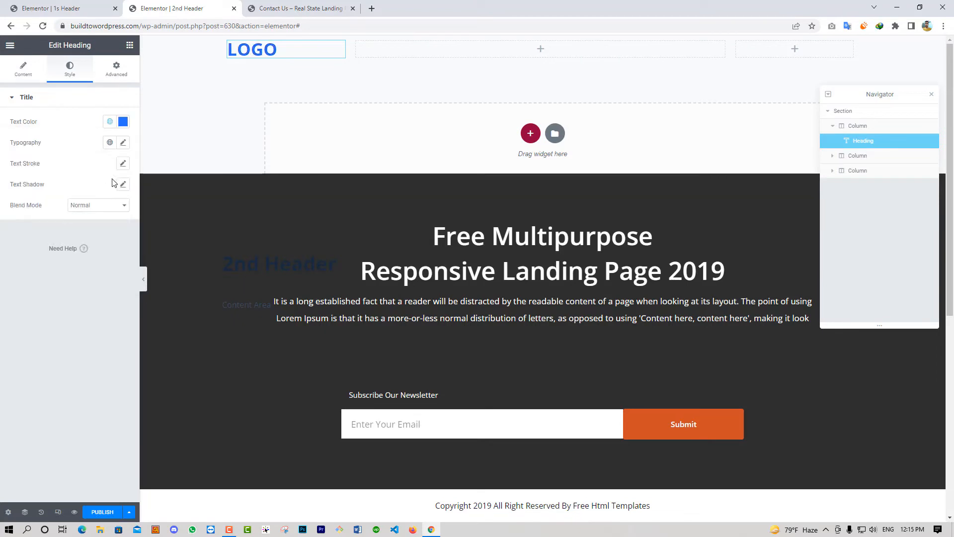
- Set the LOGO heading's font family to Poppins and its size to 40 px
{"action": "left_click", "coordinate": [123, 142]}
{"action": "left_click", "coordinate": [94, 189]}
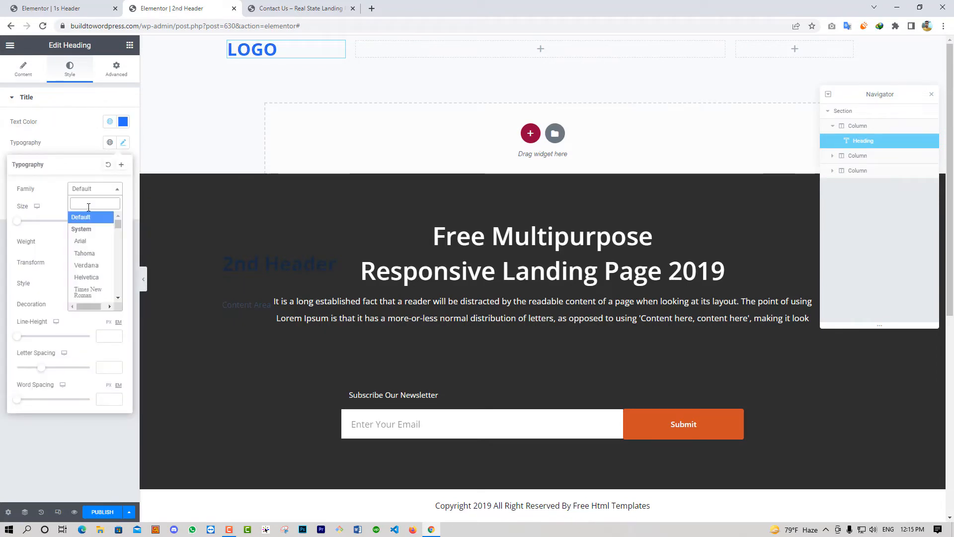
{"action": "type", "text": "pop"}
{"action": "left_click", "coordinate": [98, 229]}
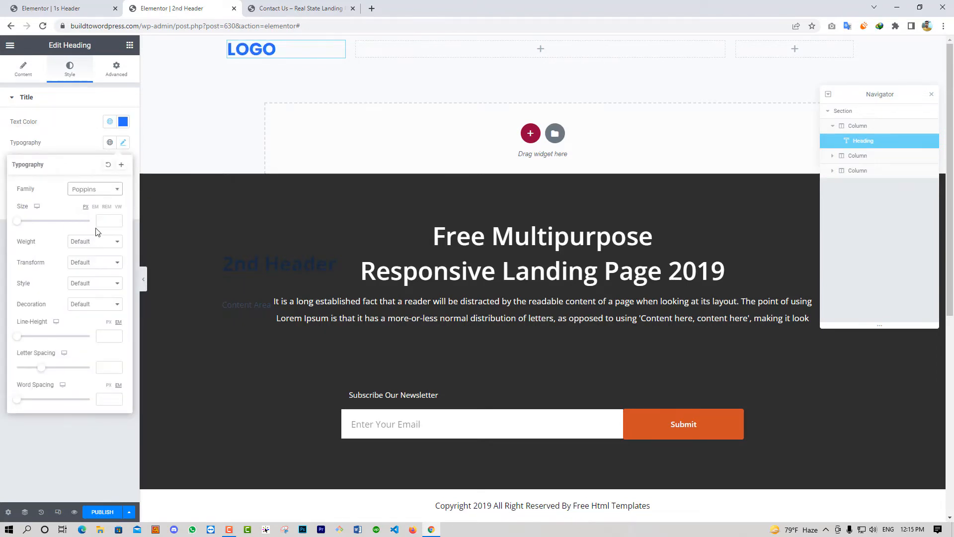
{"action": "type", "text": "20"}
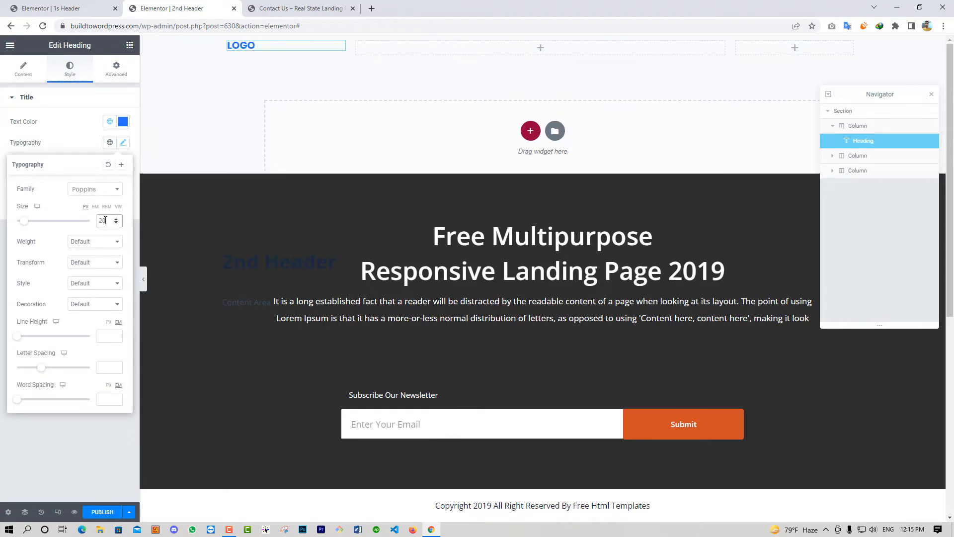
{"action": "type", "text": "30"}
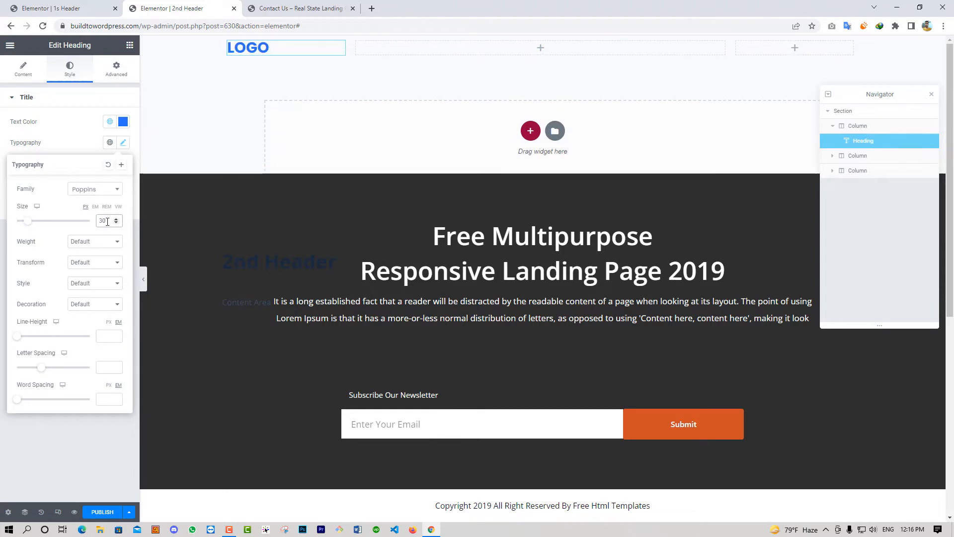
{"action": "left_click_drag", "start_coordinate": [107, 221], "coordinate": [56, 226]}
{"action": "type", "text": "40"}
- Give the LOGO heading a weight of 900, an Uppercase transform and a letter spacing of 1
{"action": "left_click", "coordinate": [92, 242]}
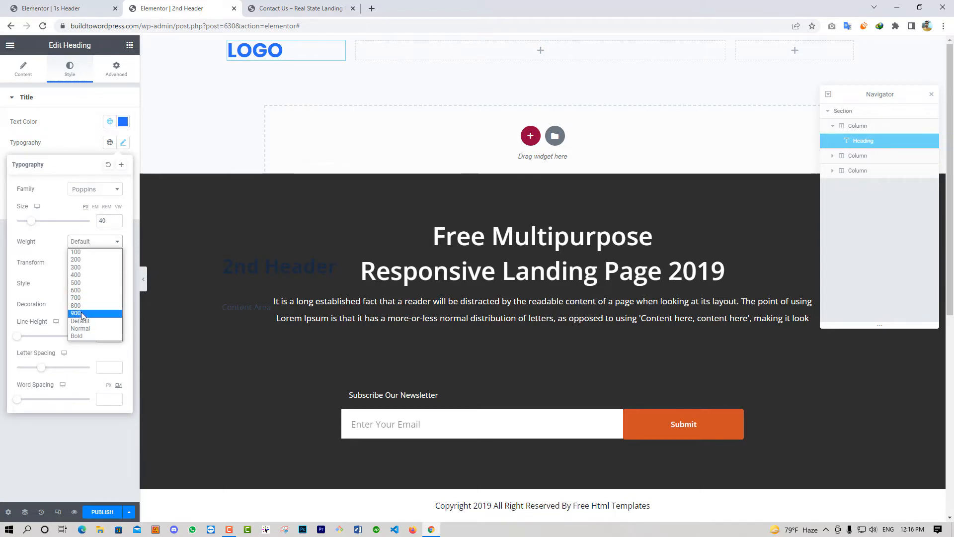
{"action": "left_click", "coordinate": [83, 313]}
{"action": "left_click", "coordinate": [94, 265]}
{"action": "left_click", "coordinate": [96, 300]}
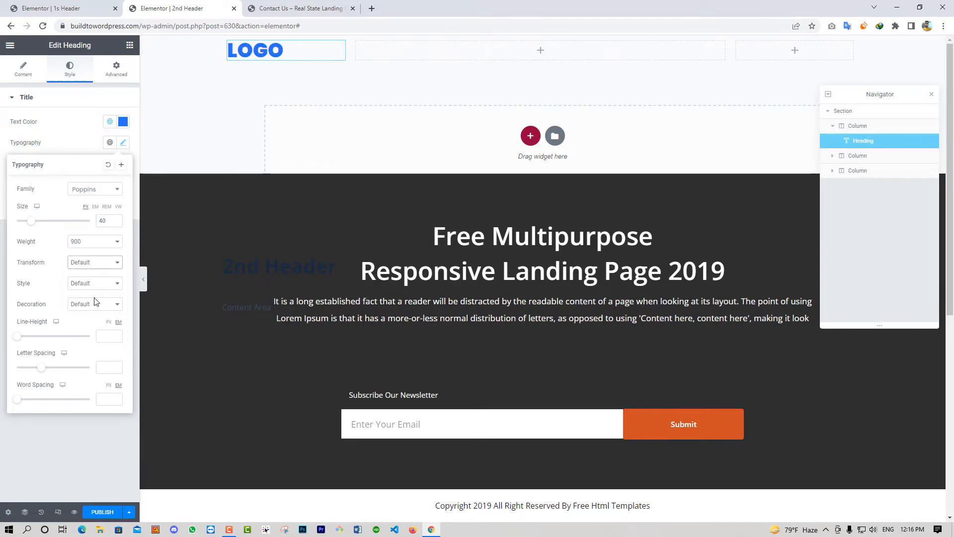
{"action": "left_click", "coordinate": [105, 365]}
{"action": "type", "text": "1"}
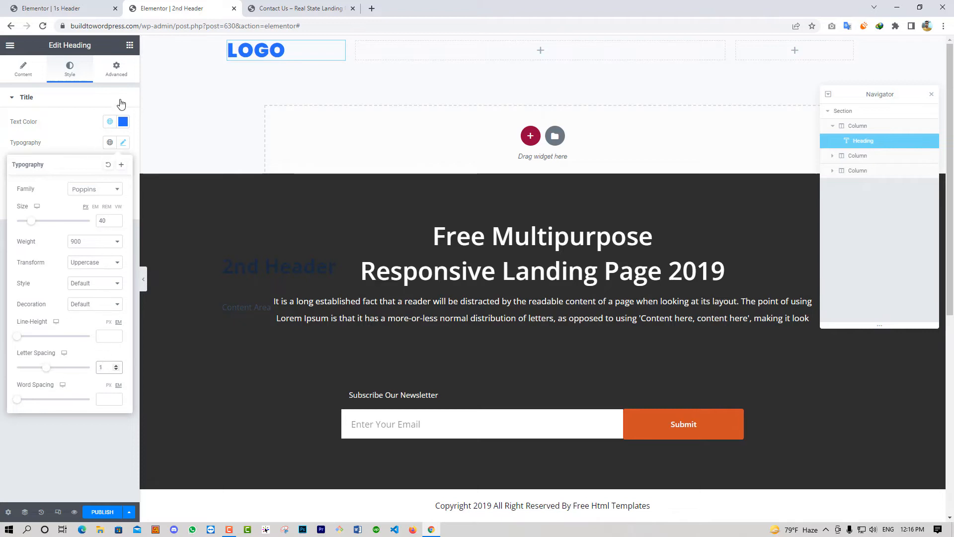
- Add a Nav Menu widget to the middle column with a Horizontal layout and its pointer set to None
{"action": "left_click", "coordinate": [130, 46]}
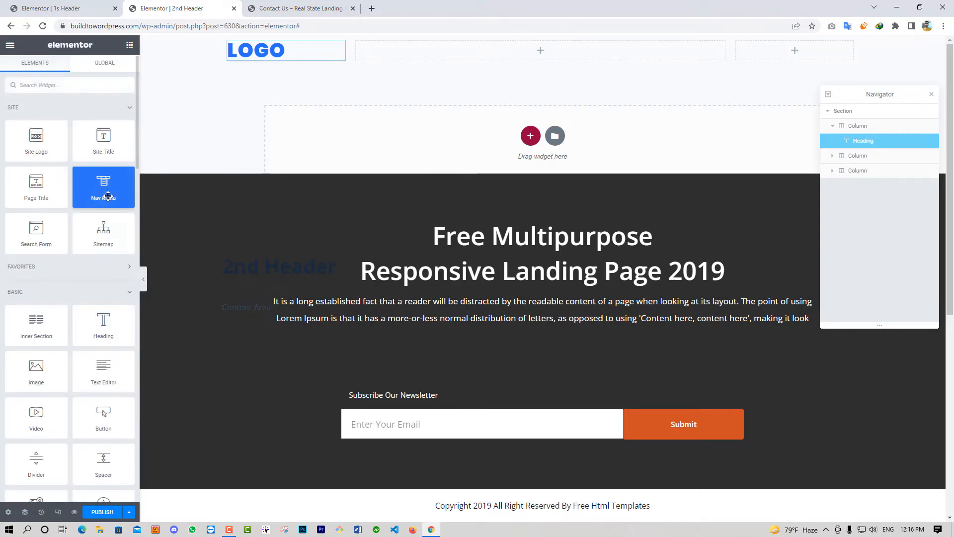
{"action": "left_click_drag", "start_coordinate": [108, 196], "coordinate": [542, 50]}
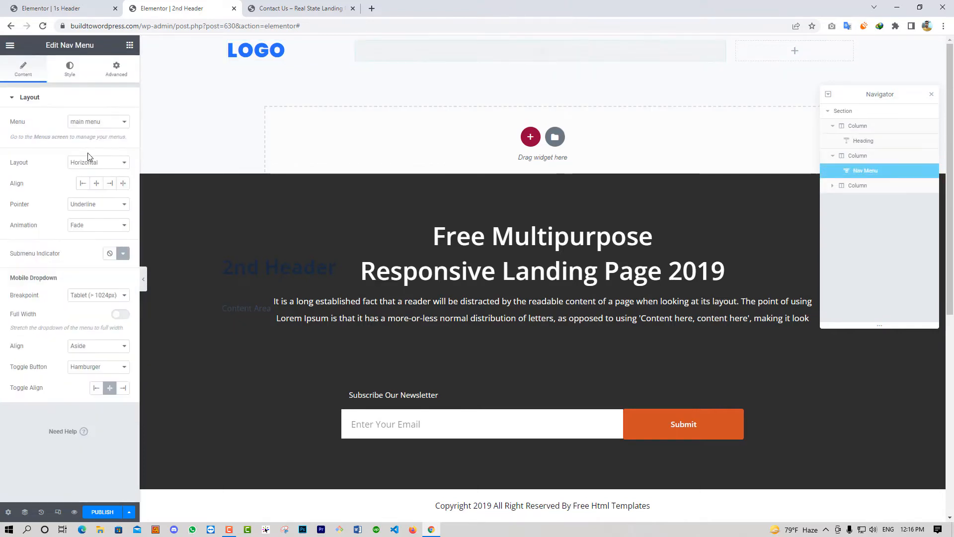
{"action": "left_click", "coordinate": [104, 172]}
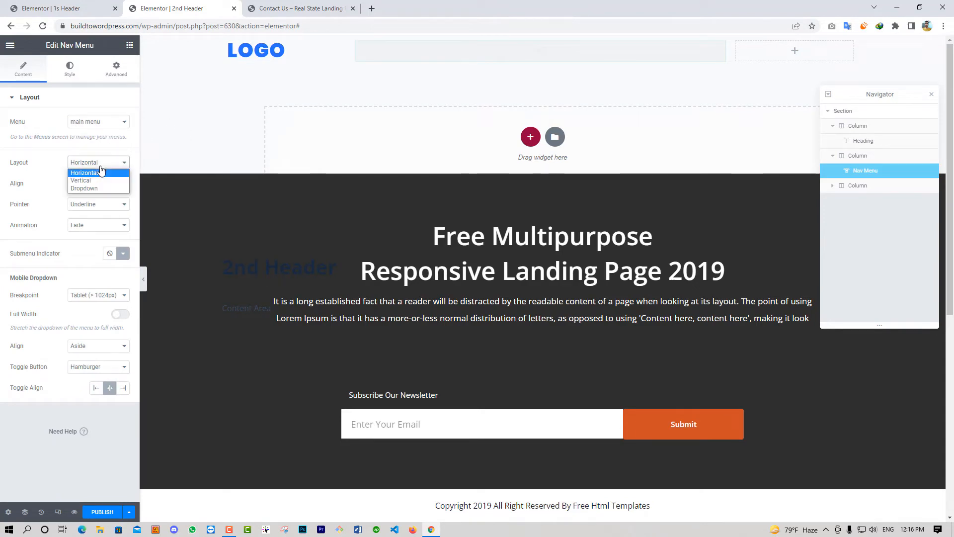
{"action": "left_click", "coordinate": [95, 171]}
{"action": "left_click", "coordinate": [90, 204]}
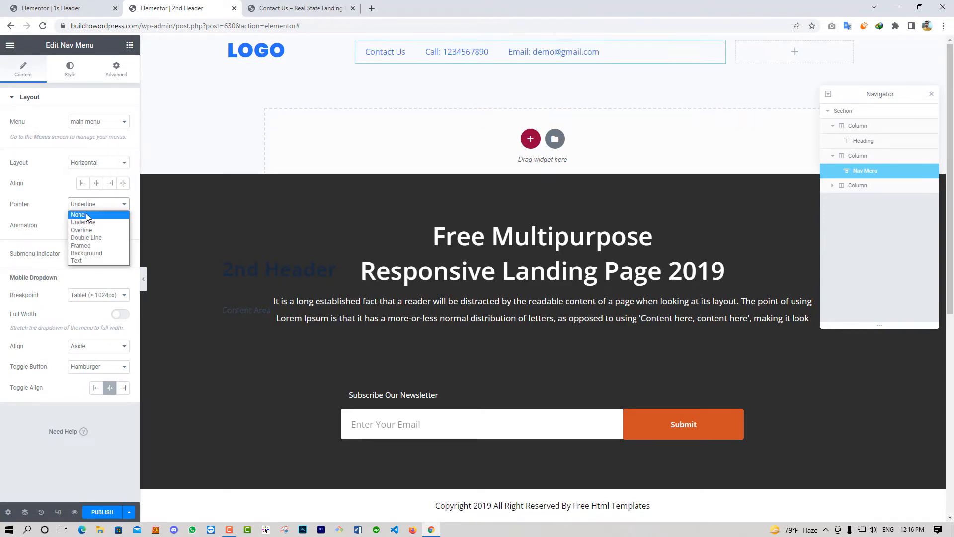
{"action": "left_click", "coordinate": [85, 214]}
- Set the nav menu's normal text color to a black global color and its hover color to Theme Color Palette 1
{"action": "left_click", "coordinate": [73, 73]}
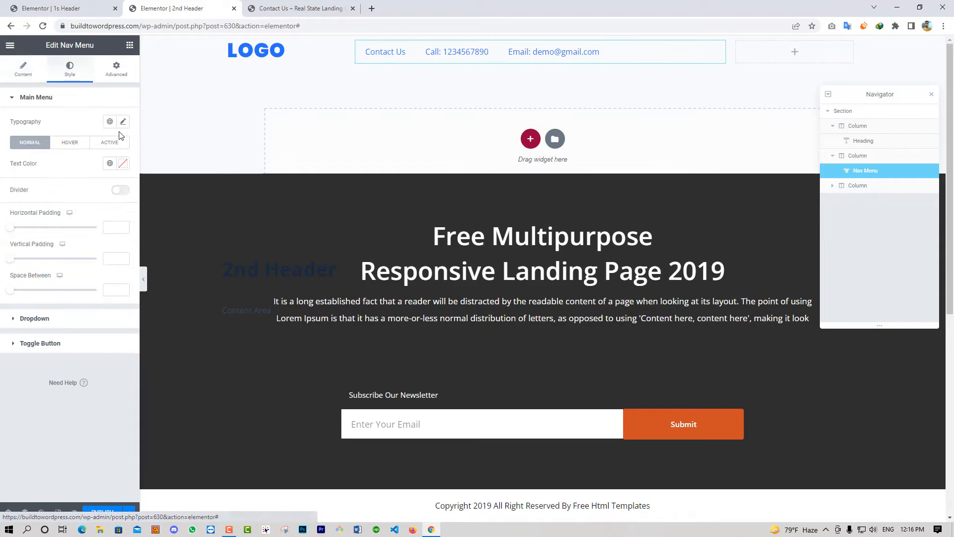
{"action": "left_click", "coordinate": [111, 164]}
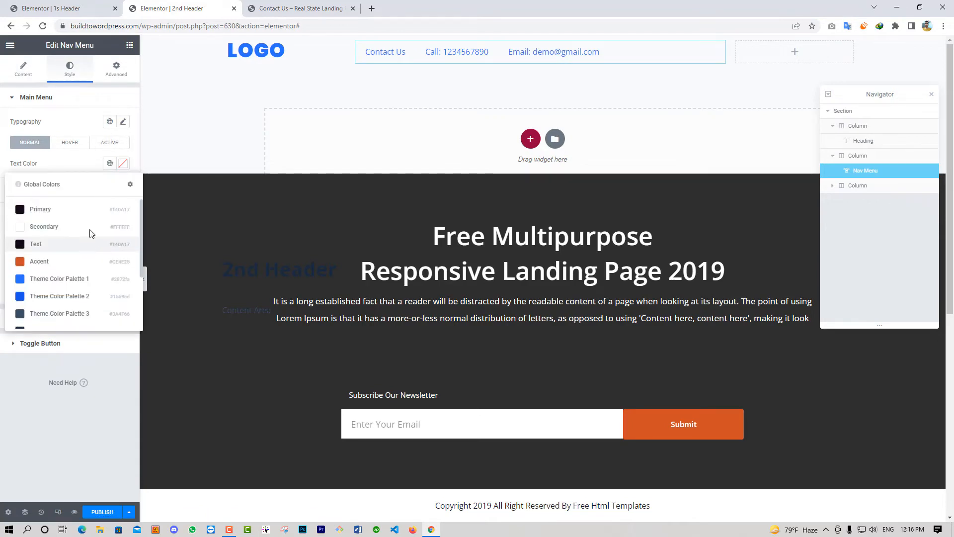
{"action": "left_click", "coordinate": [97, 153]}
{"action": "left_click", "coordinate": [70, 142]}
{"action": "left_click", "coordinate": [111, 164]}
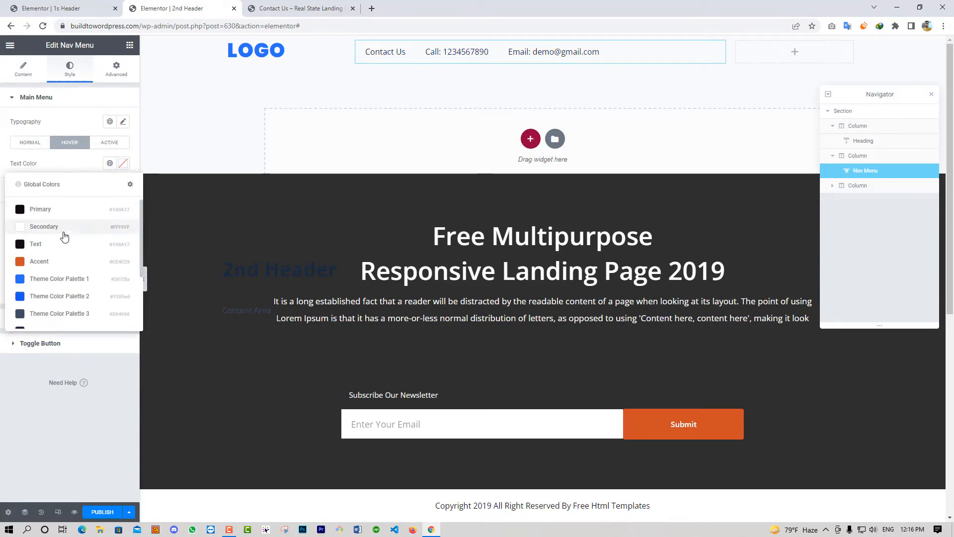
{"action": "left_click", "coordinate": [86, 279]}
- Set the nav menu's active text color to Theme Color Palette 1 and align the menu to the right of its column
{"action": "left_click", "coordinate": [110, 143]}
{"action": "left_click", "coordinate": [109, 164]}
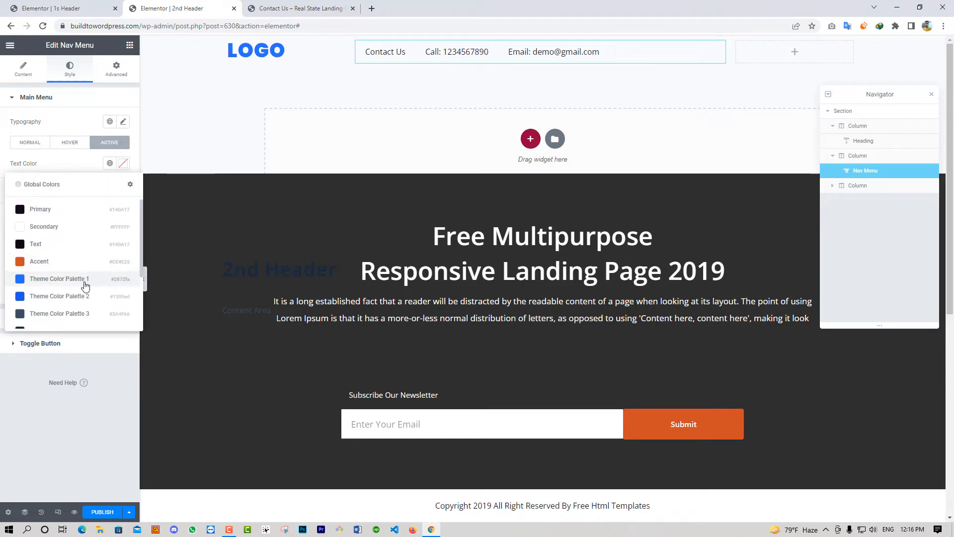
{"action": "left_click", "coordinate": [86, 280]}
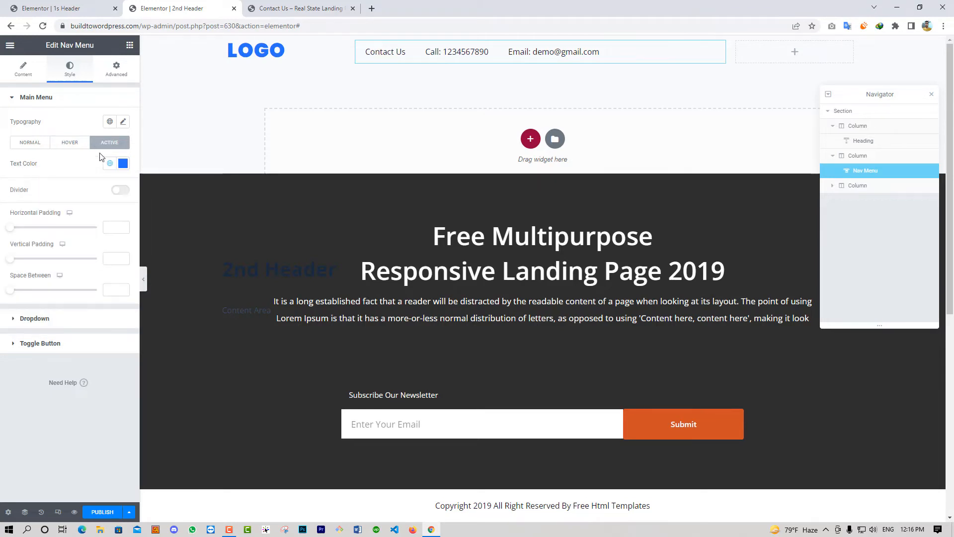
{"action": "left_click", "coordinate": [33, 72]}
{"action": "left_click", "coordinate": [111, 183]}
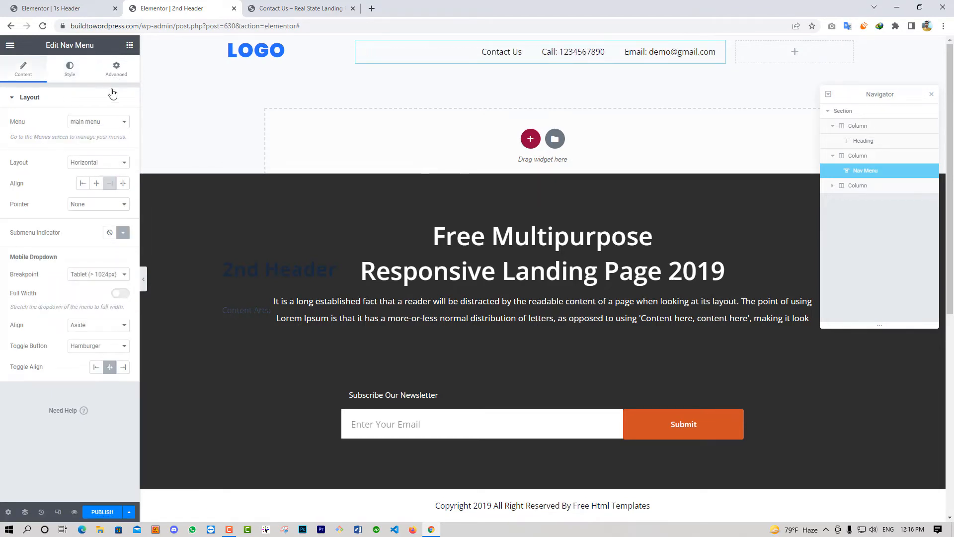
- Find the Social Icons widget and add it to the empty third column of the header section
{"action": "left_click", "coordinate": [129, 45]}
{"action": "type", "text": "soci"}
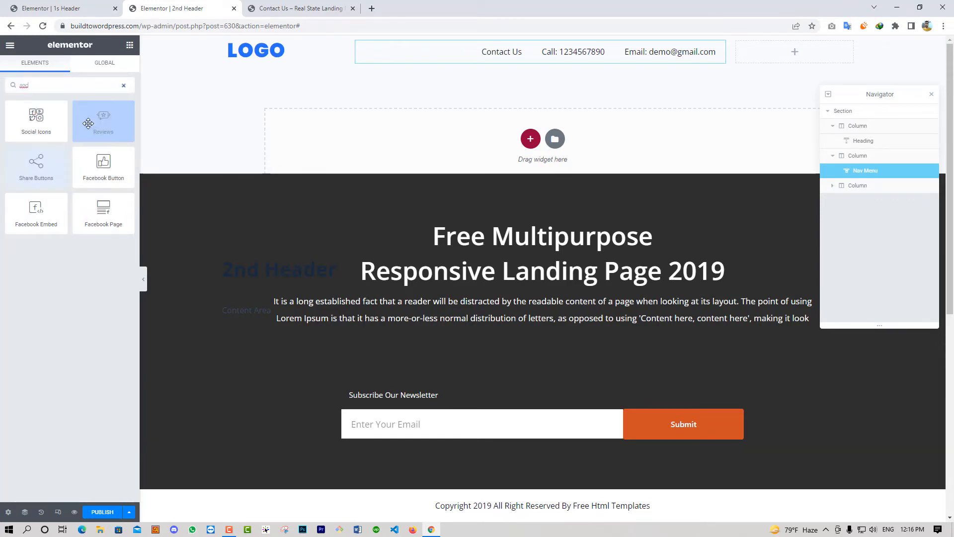
{"action": "left_click_drag", "start_coordinate": [36, 120], "coordinate": [741, 50]}
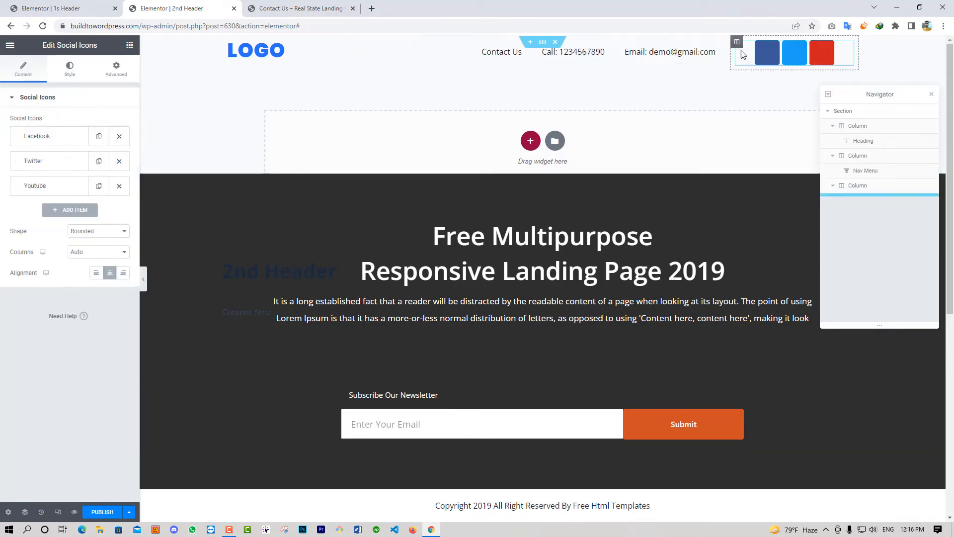
- Give the social icons custom colors, with Theme Color Palette 1 as secondary and a fully transparent primary color
{"action": "left_click", "coordinate": [70, 70]}
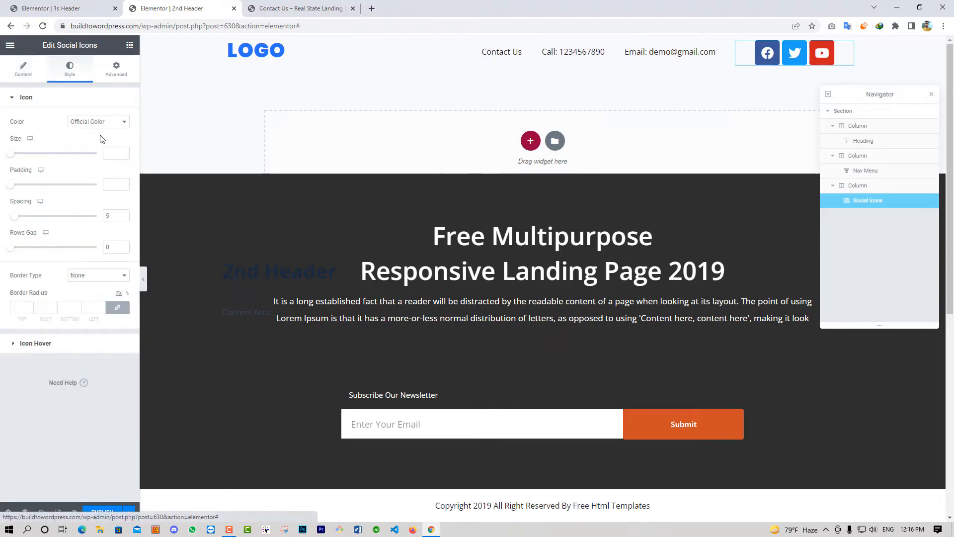
{"action": "left_click", "coordinate": [97, 122]}
{"action": "left_click", "coordinate": [84, 140]}
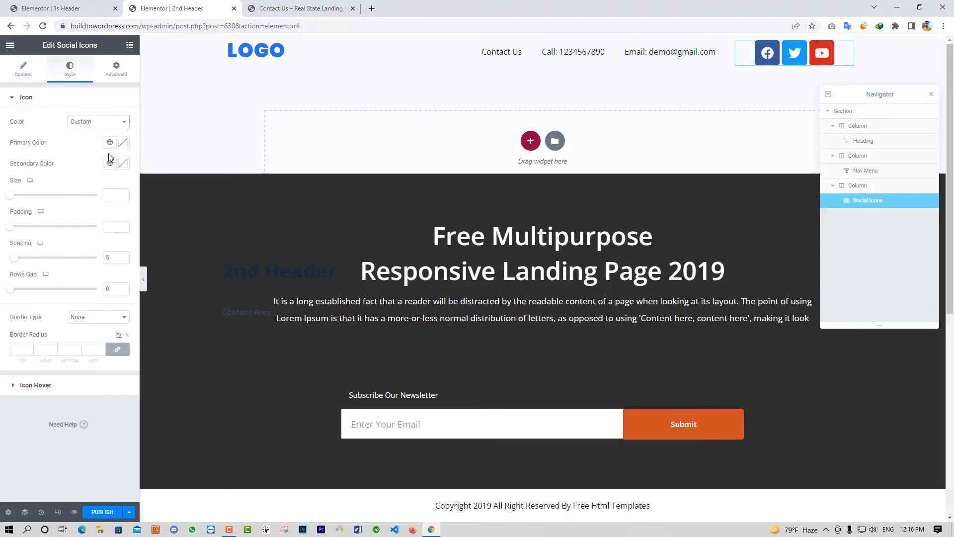
{"action": "left_click", "coordinate": [110, 165]}
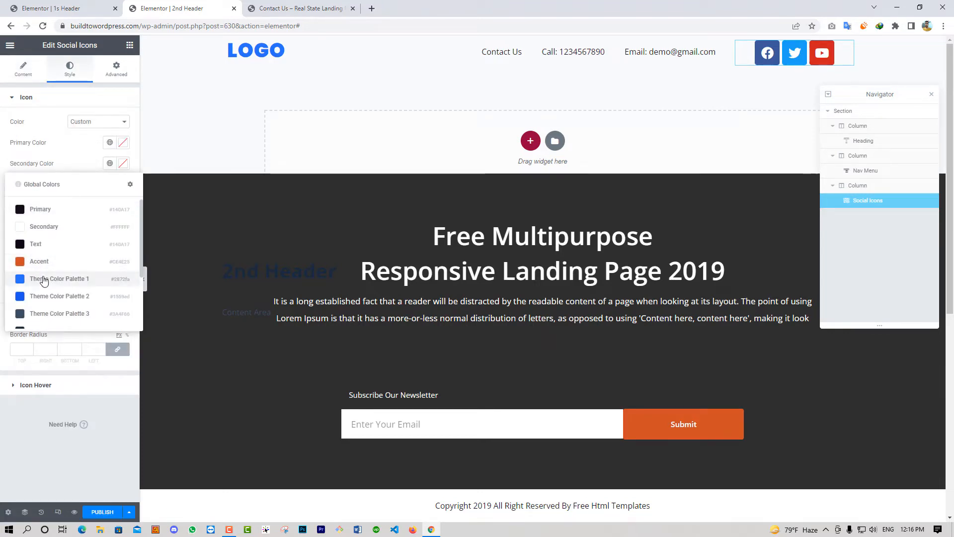
{"action": "left_click", "coordinate": [40, 279]}
{"action": "left_click", "coordinate": [122, 144]}
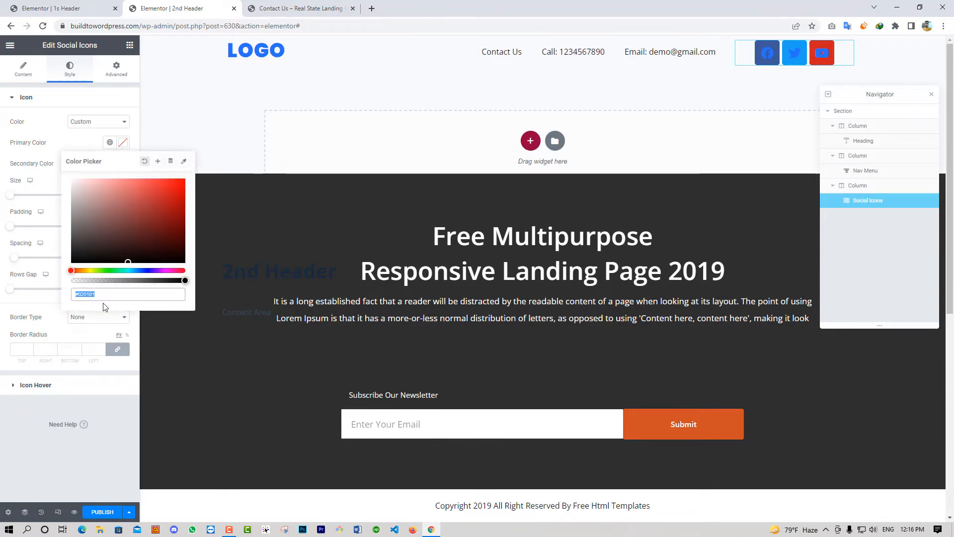
{"action": "left_click_drag", "start_coordinate": [89, 281], "coordinate": [16, 262]}
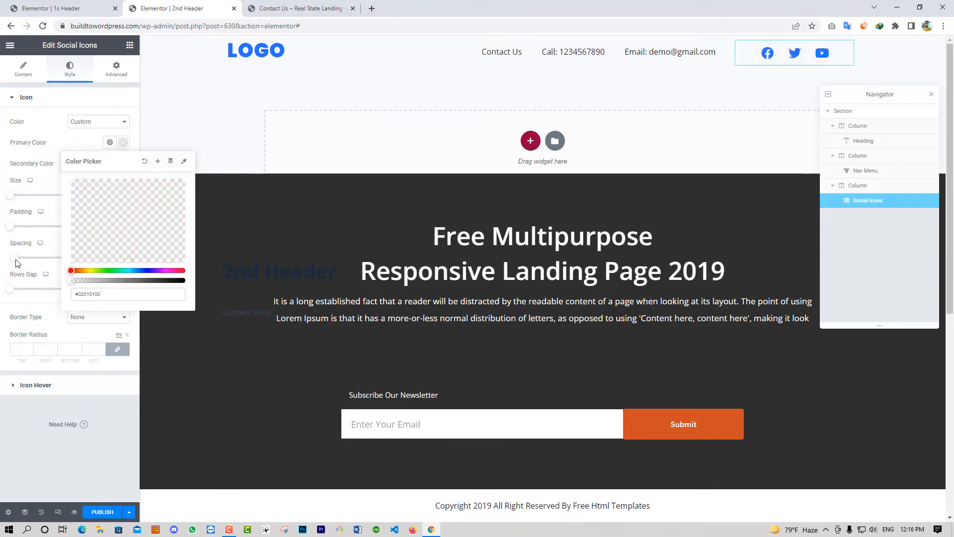
{"action": "left_click", "coordinate": [71, 143]}
- Set the header section's height to Min Height with a minimum of 100 px
{"action": "left_click", "coordinate": [543, 42]}
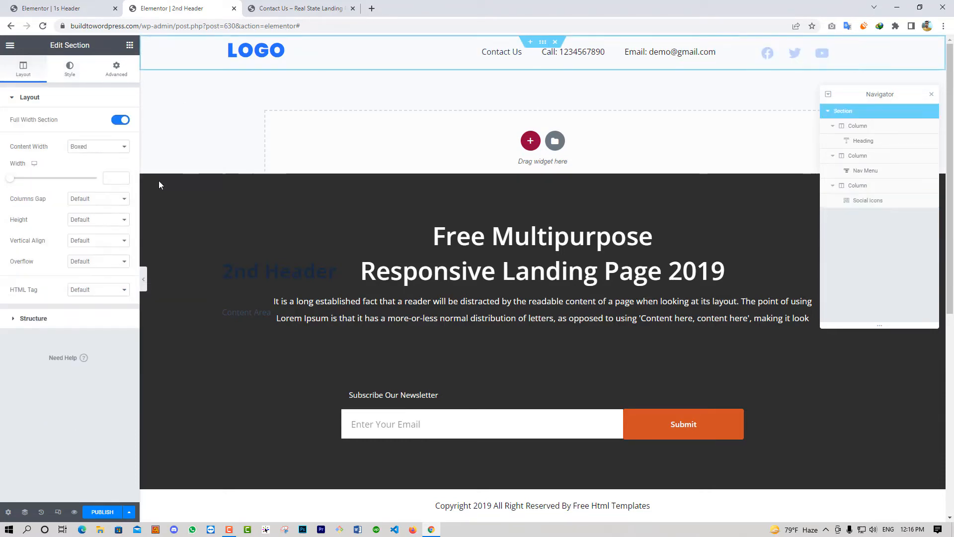
{"action": "left_click", "coordinate": [97, 219]}
{"action": "left_click", "coordinate": [90, 243]}
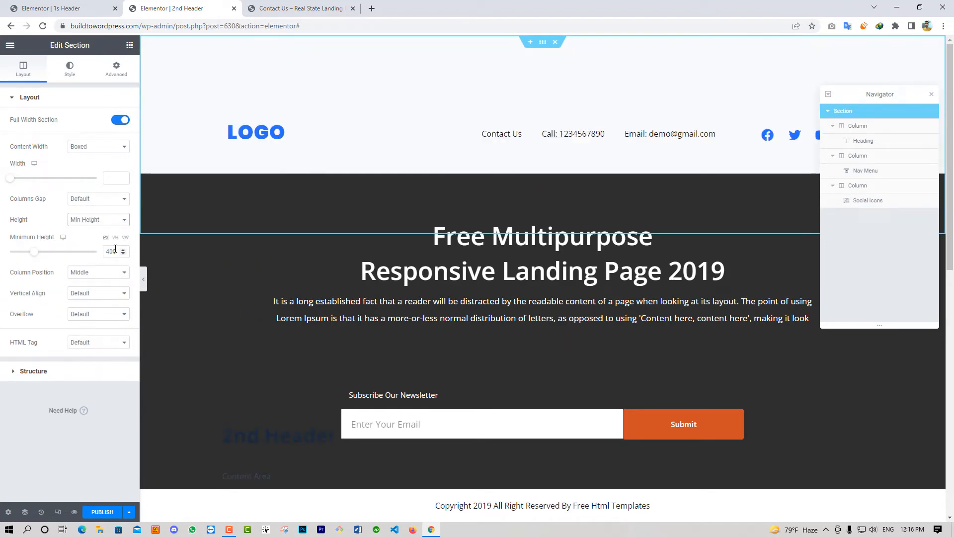
{"action": "type", "text": "100"}
- Give the header section a Classic background using the dark Text global color
{"action": "left_click", "coordinate": [80, 70]}
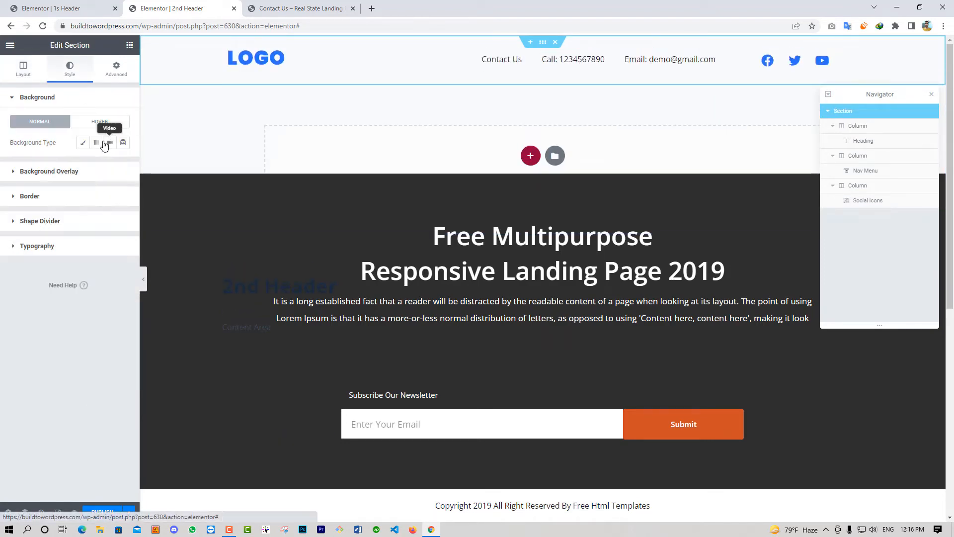
{"action": "left_click", "coordinate": [83, 143]}
{"action": "left_click", "coordinate": [110, 164]}
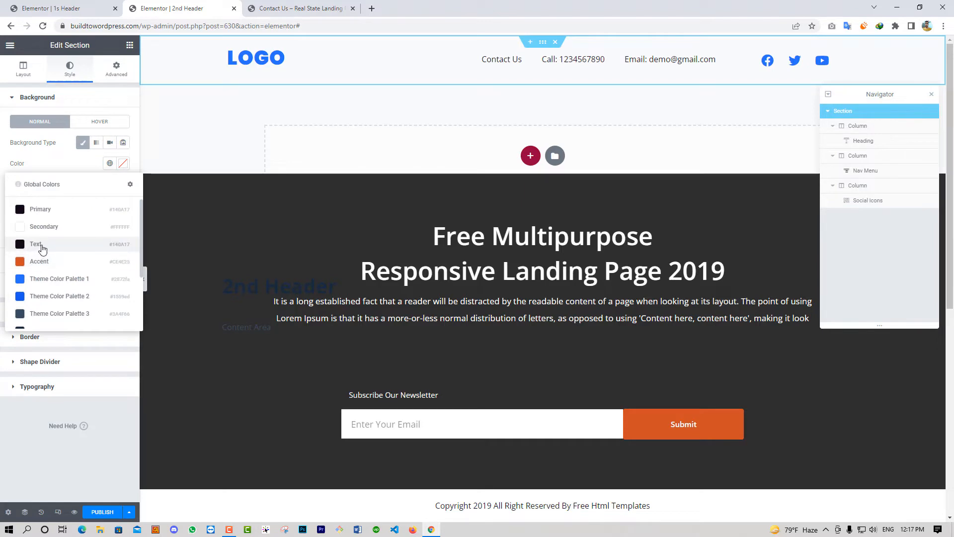
{"action": "left_click", "coordinate": [99, 251]}
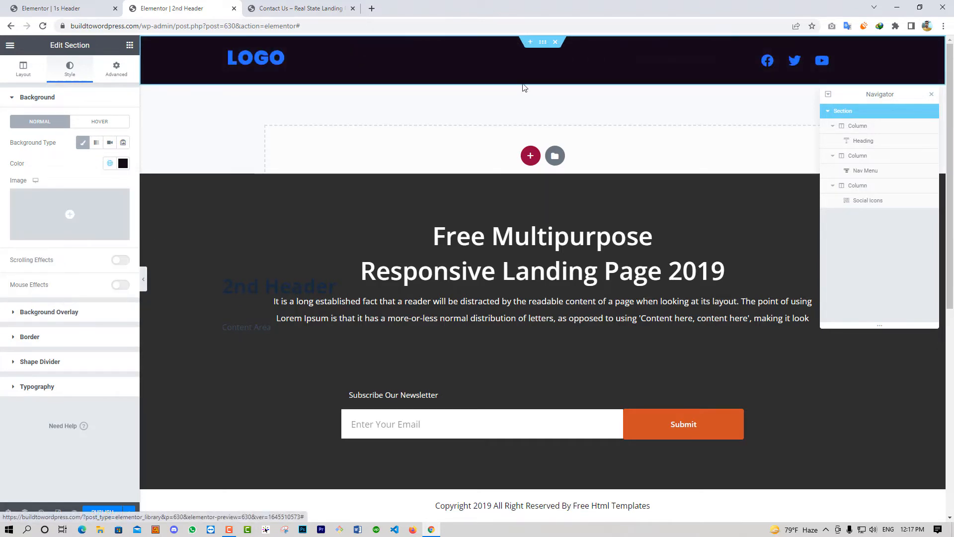
- Set the nav menu's normal text color to the Secondary global color
{"action": "left_click", "coordinate": [698, 63]}
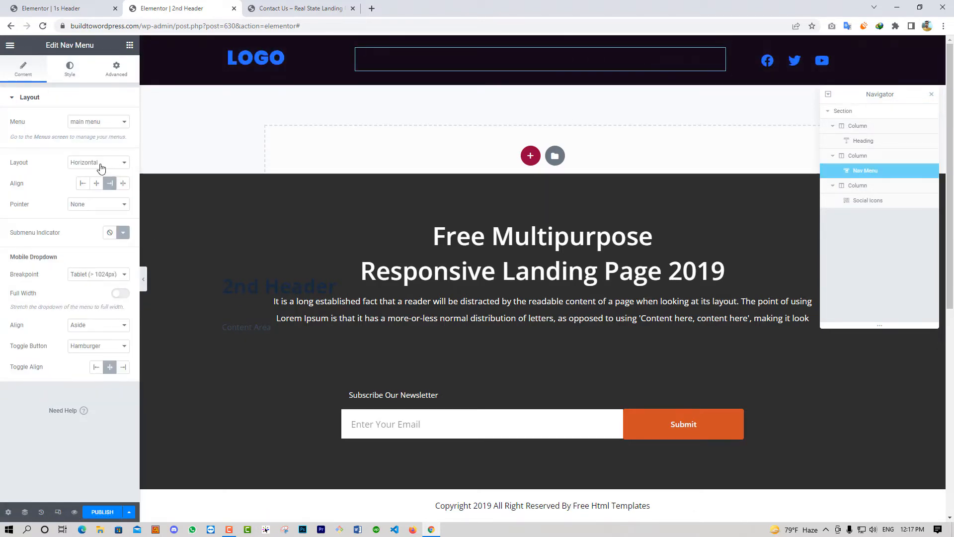
{"action": "left_click", "coordinate": [64, 66]}
{"action": "left_click", "coordinate": [109, 163]}
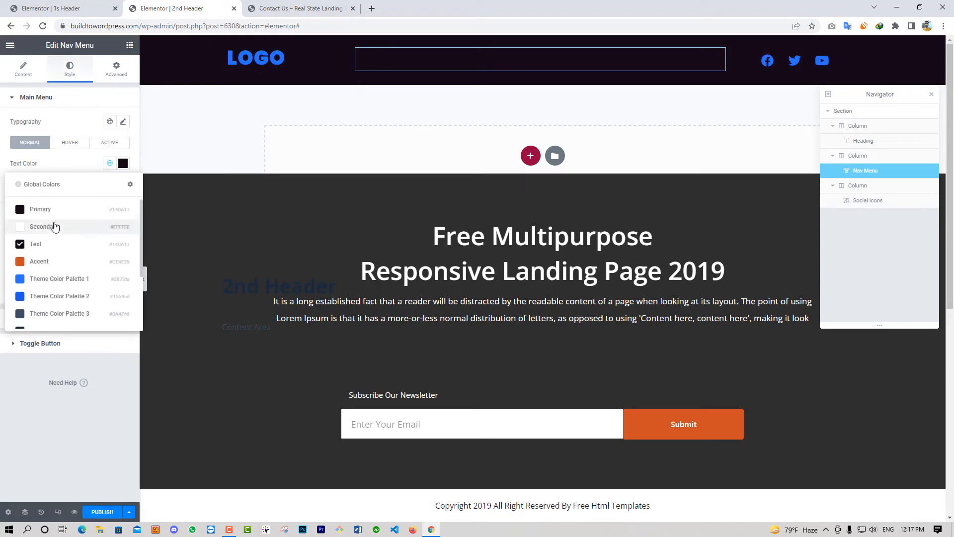
{"action": "left_click", "coordinate": [71, 225]}
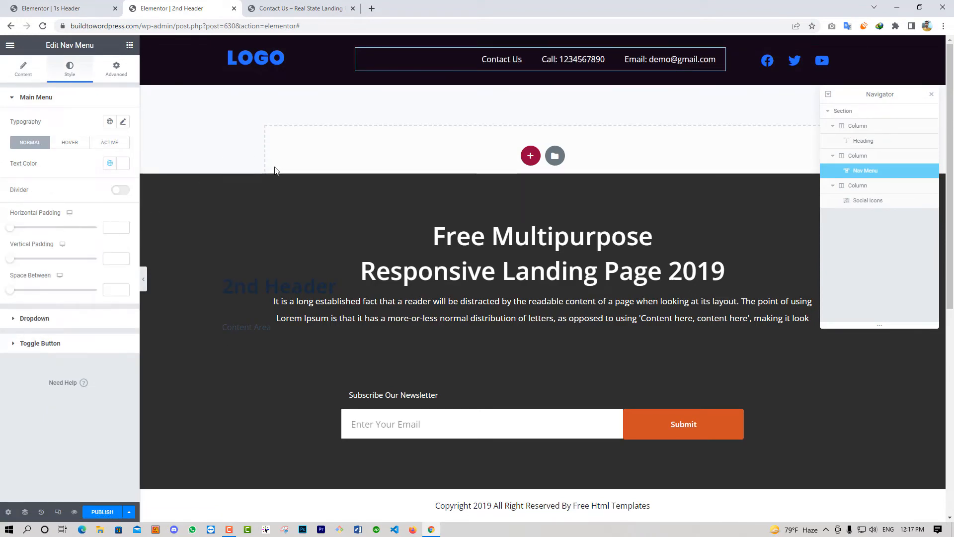
- Publish the header template with the display condition Include, Singular, Pages, Contact Us
{"action": "left_click", "coordinate": [102, 513]}
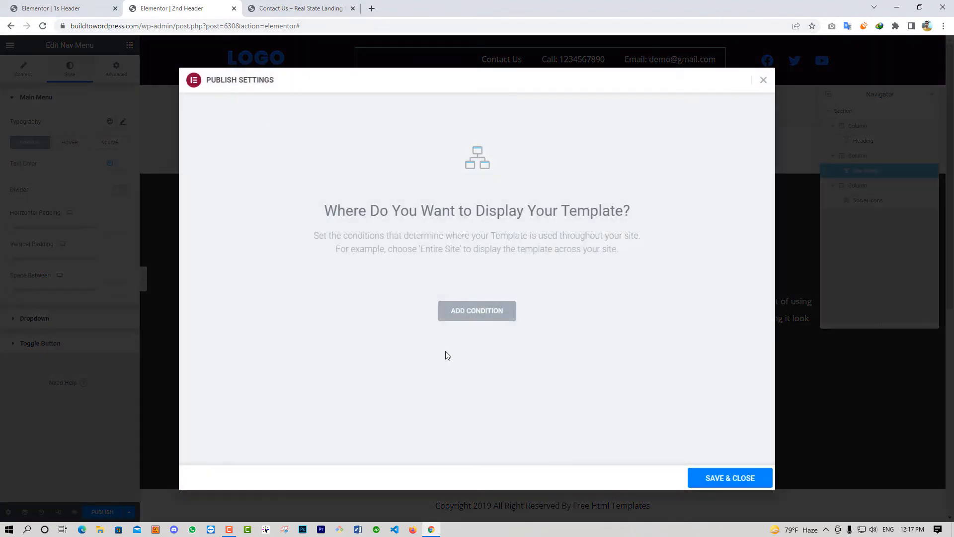
{"action": "left_click", "coordinate": [472, 319]}
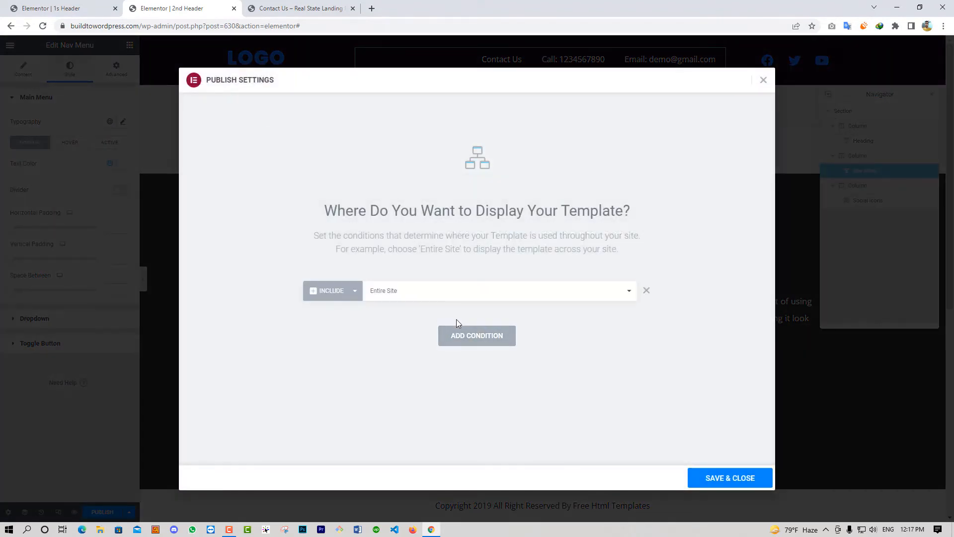
{"action": "left_click", "coordinate": [418, 296]}
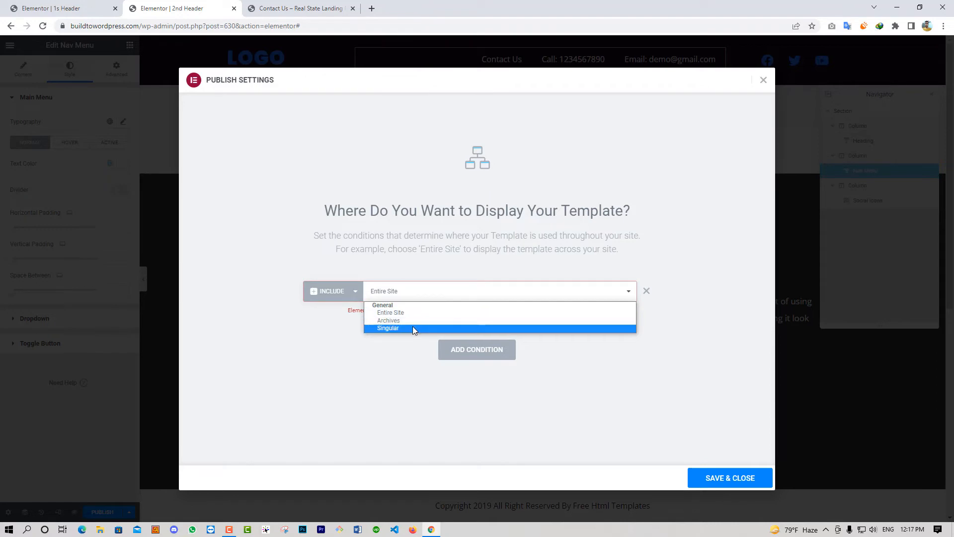
{"action": "left_click", "coordinate": [414, 329]}
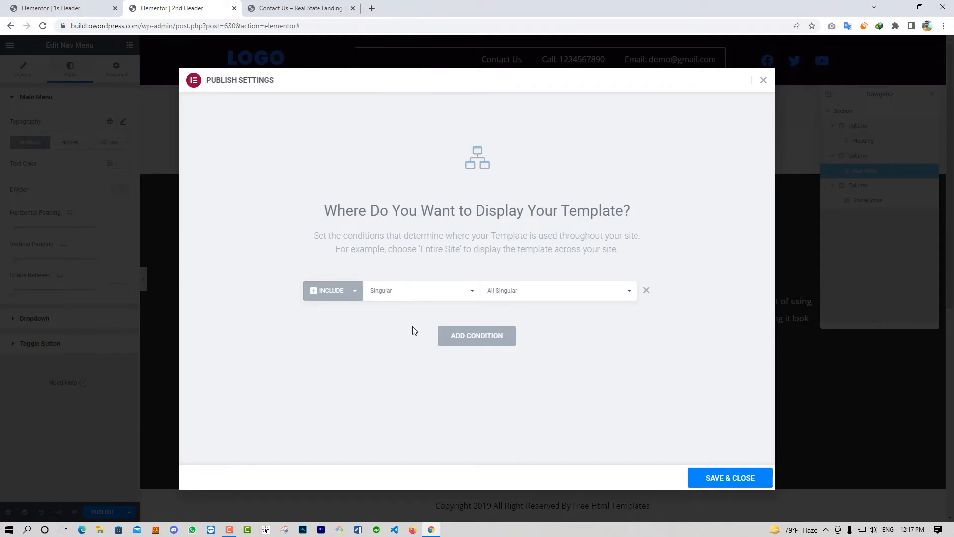
{"action": "left_click", "coordinate": [537, 296]}
{"action": "left_click", "coordinate": [515, 373]}
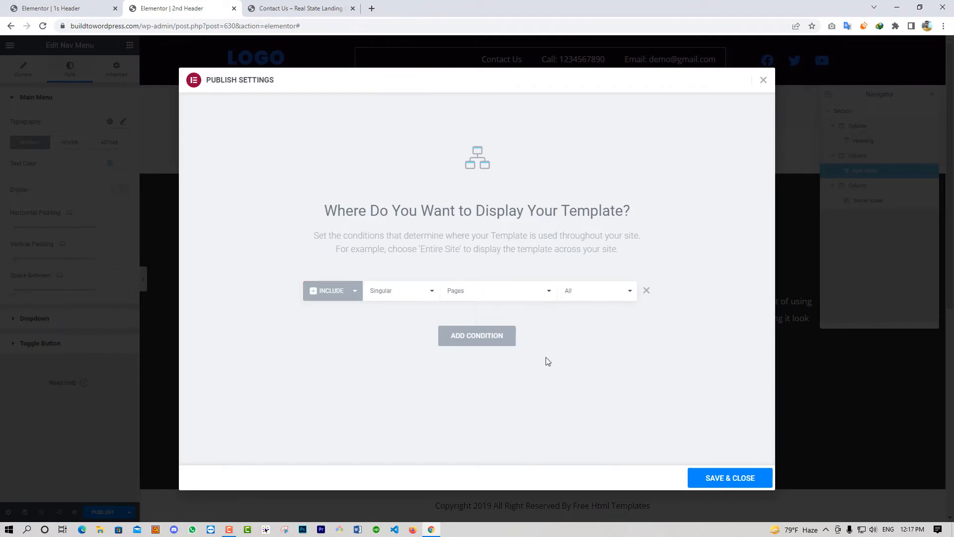
{"action": "left_click", "coordinate": [601, 298]}
{"action": "type", "text": "c"}
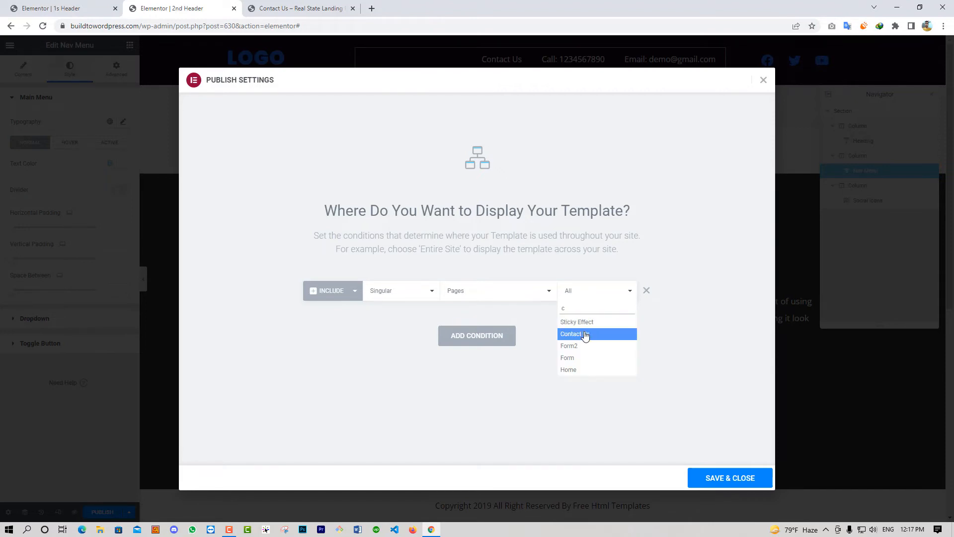
{"action": "left_click", "coordinate": [593, 341]}
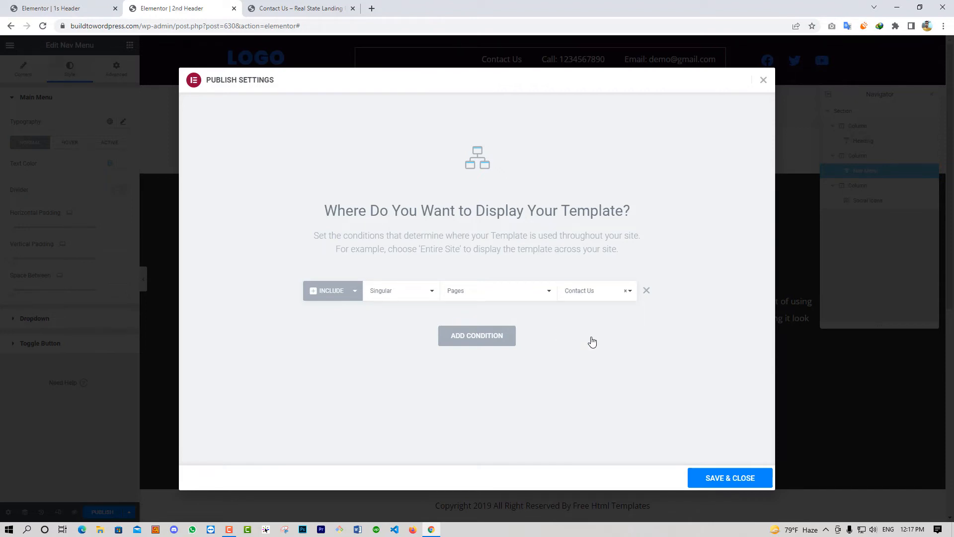
{"action": "left_click", "coordinate": [729, 478]}
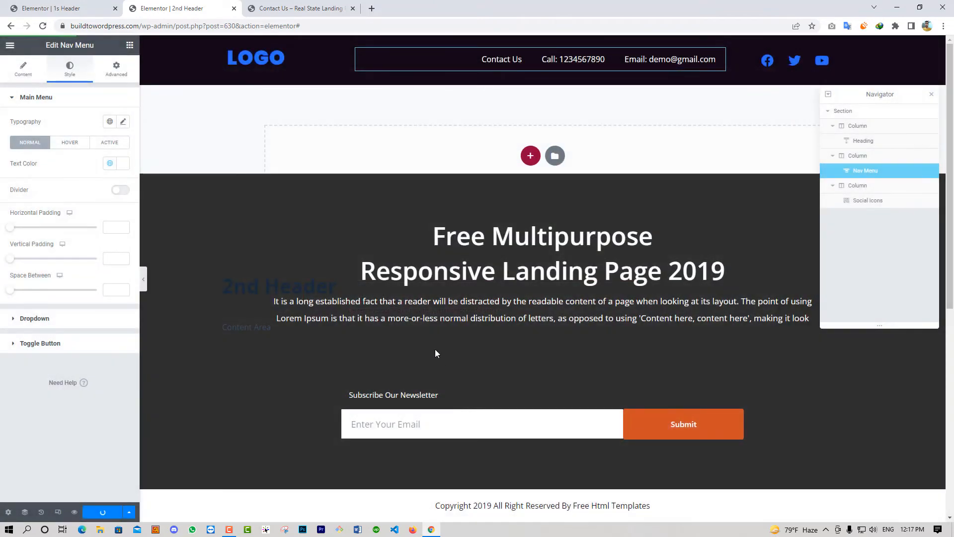
- Check the header on the live Contact Us page and on the site's home page at buildtowordpress.com
{"action": "left_click", "coordinate": [268, 6]}
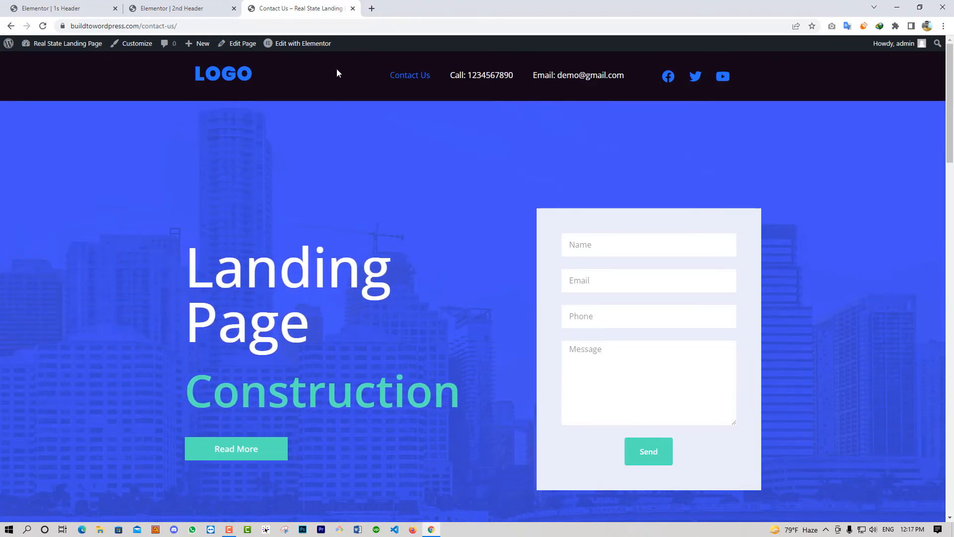
{"action": "mouse_move", "coordinate": [308, 45]}
{"action": "left_click_drag", "start_coordinate": [142, 26], "coordinate": [517, 50]}
{"action": "key", "text": "BackSpace"}
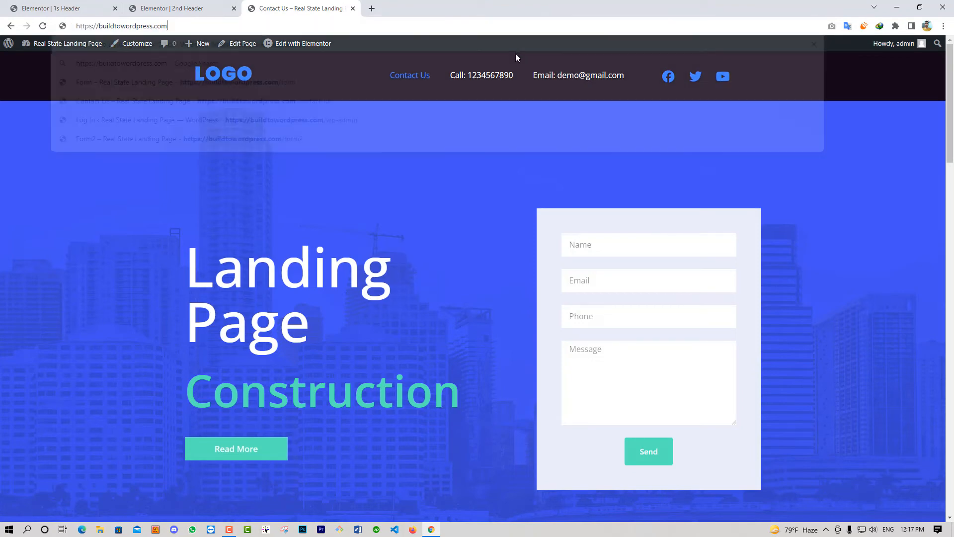
{"action": "key", "text": "Return"}
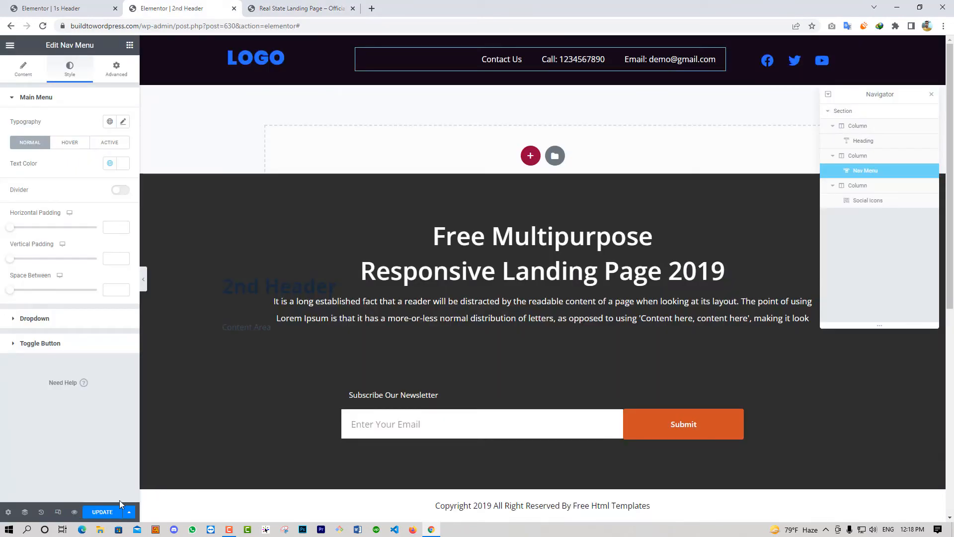
- Reopen the 2nd Header's display conditions and change the existing condition's page to Contact Us
{"action": "left_click", "coordinate": [129, 512]}
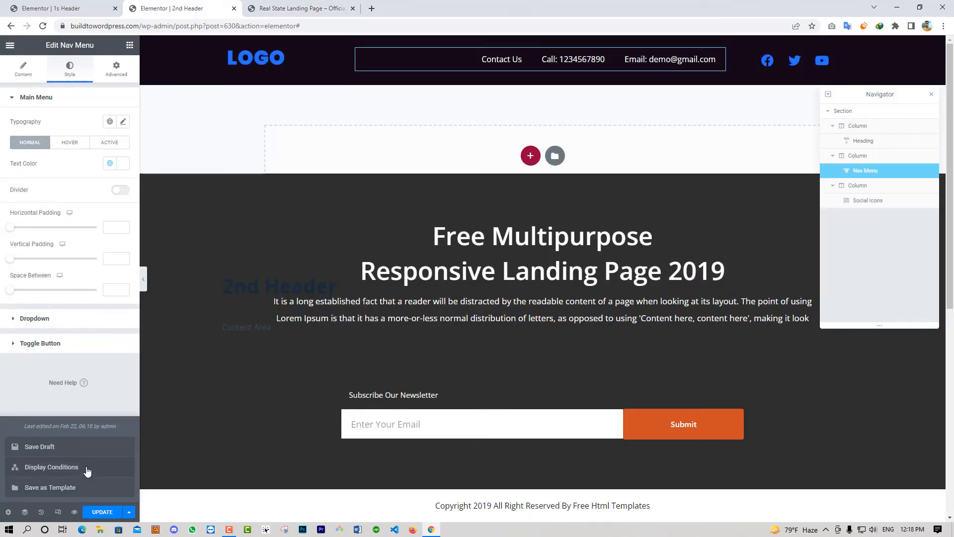
{"action": "left_click", "coordinate": [88, 469]}
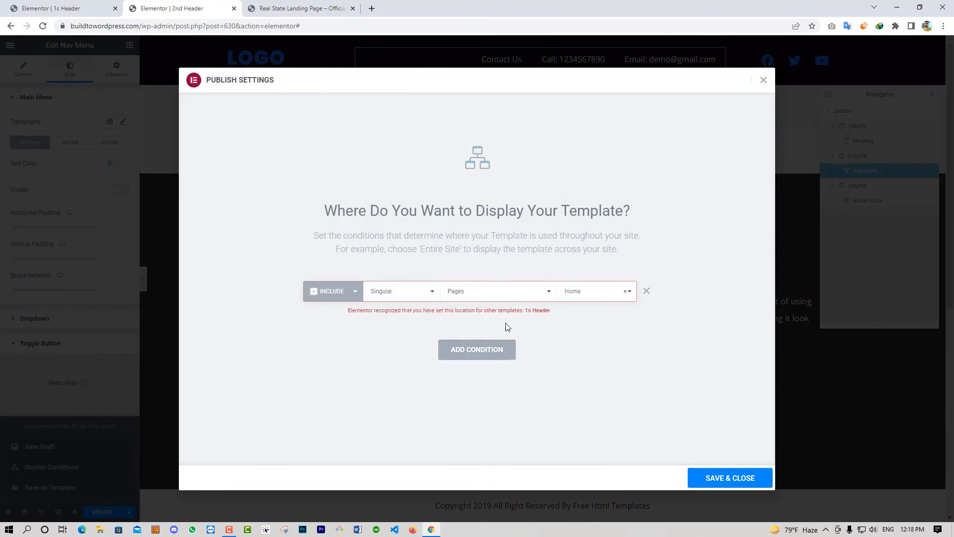
{"action": "left_click", "coordinate": [589, 294]}
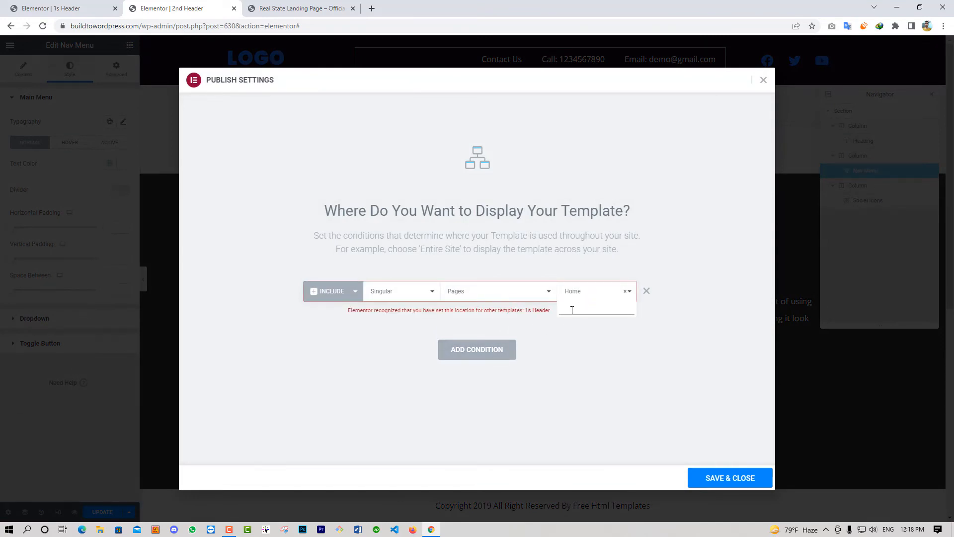
{"action": "type", "text": "co"}
{"action": "left_click", "coordinate": [576, 323]}
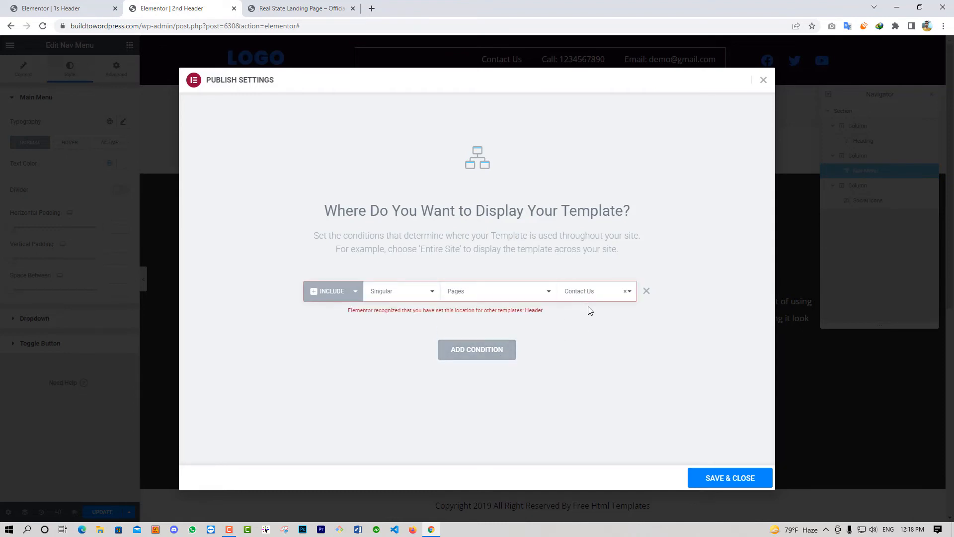
- Add a second display condition of Include, Singular, Pages, Home and save the conditions
{"action": "left_click", "coordinate": [491, 352]}
{"action": "left_click", "coordinate": [396, 330]}
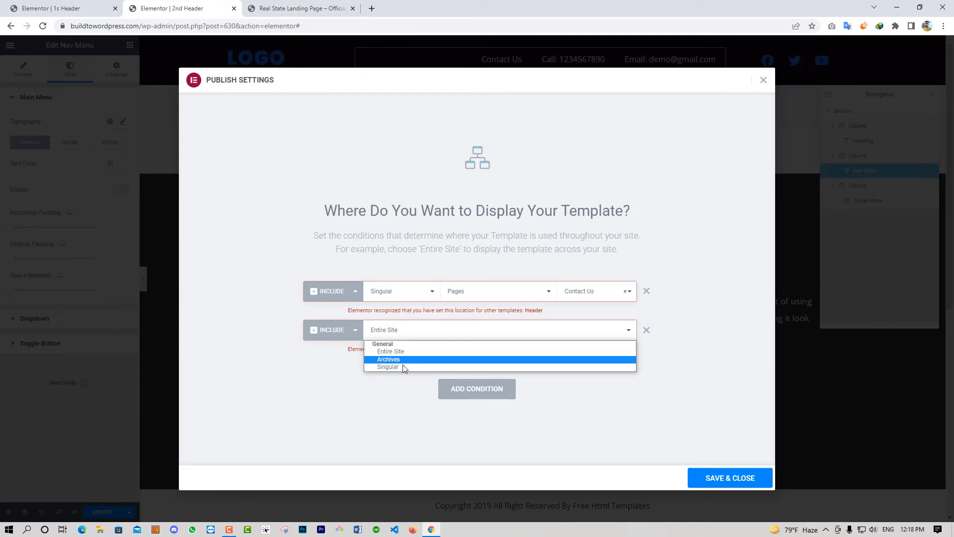
{"action": "left_click", "coordinate": [402, 364]}
{"action": "left_click", "coordinate": [505, 331]}
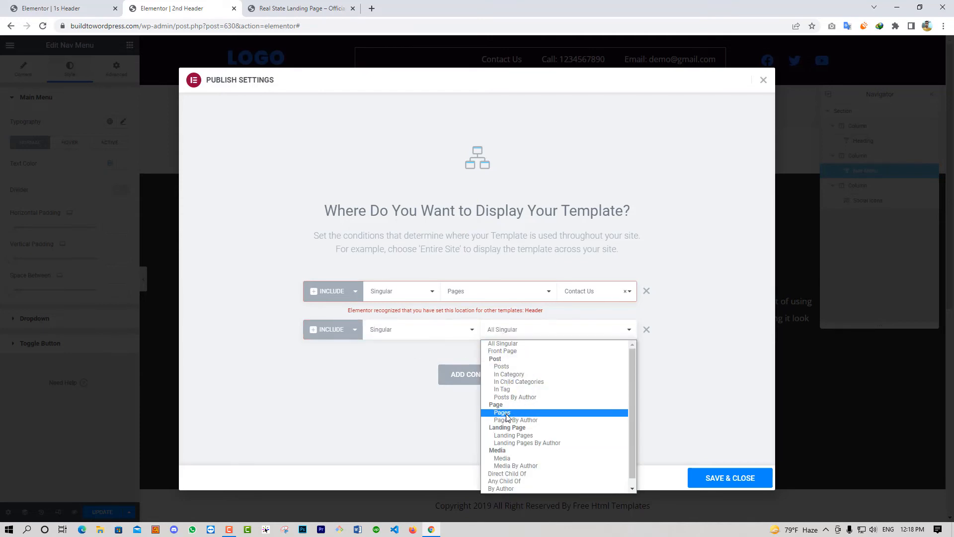
{"action": "left_click", "coordinate": [547, 415]}
{"action": "left_click", "coordinate": [582, 336]}
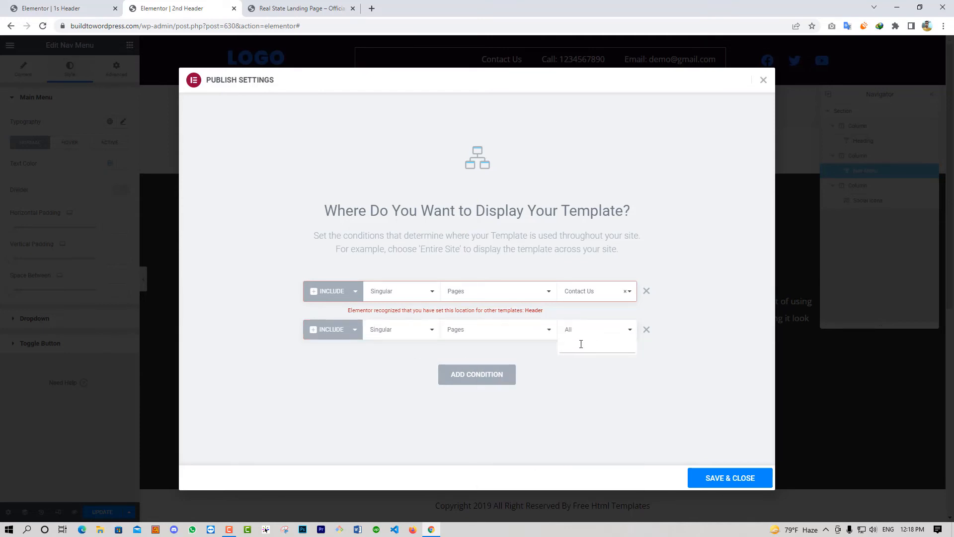
{"action": "type", "text": "hom"}
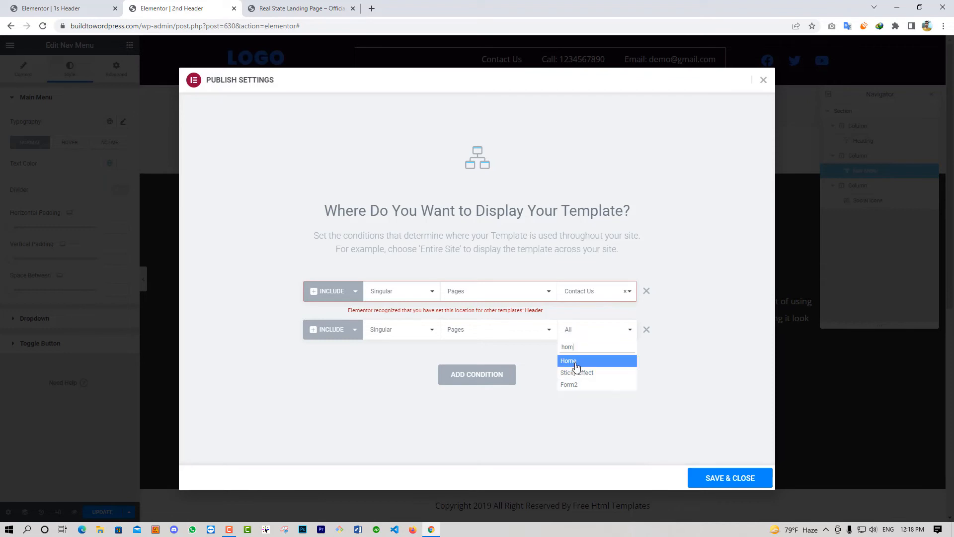
{"action": "left_click", "coordinate": [575, 361]}
{"action": "left_click", "coordinate": [719, 478]}
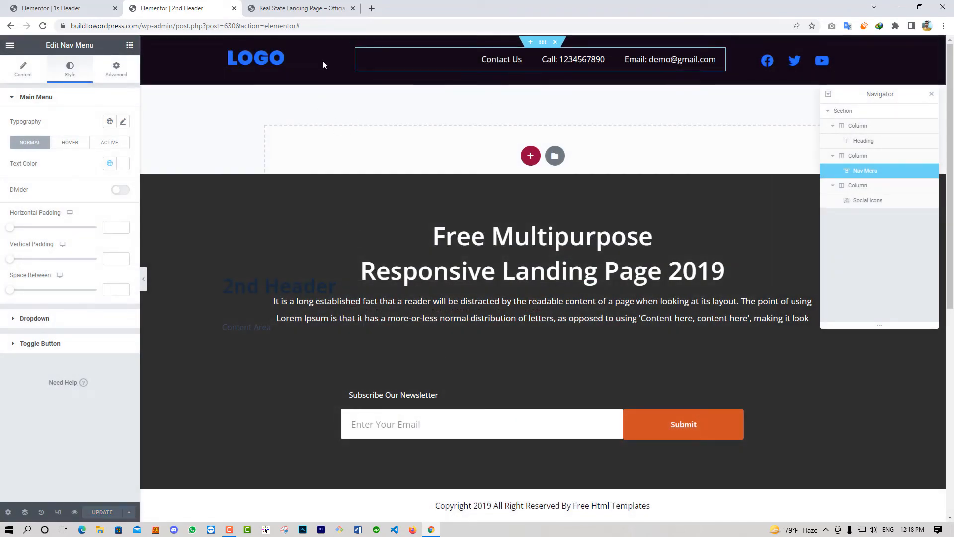
- Check which header appears on the live home page and on the Contact Us page
{"action": "left_click", "coordinate": [318, 8]}
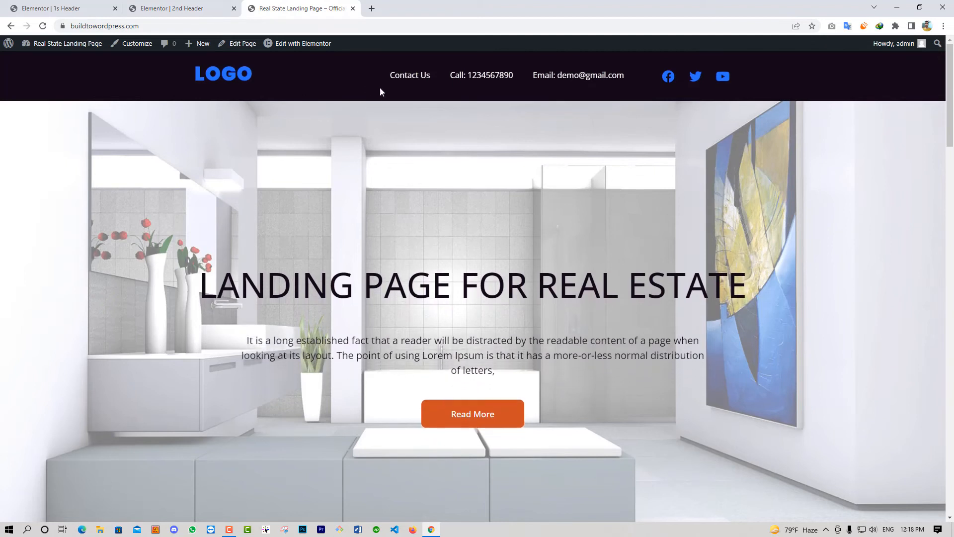
{"action": "mouse_move", "coordinate": [308, 44]}
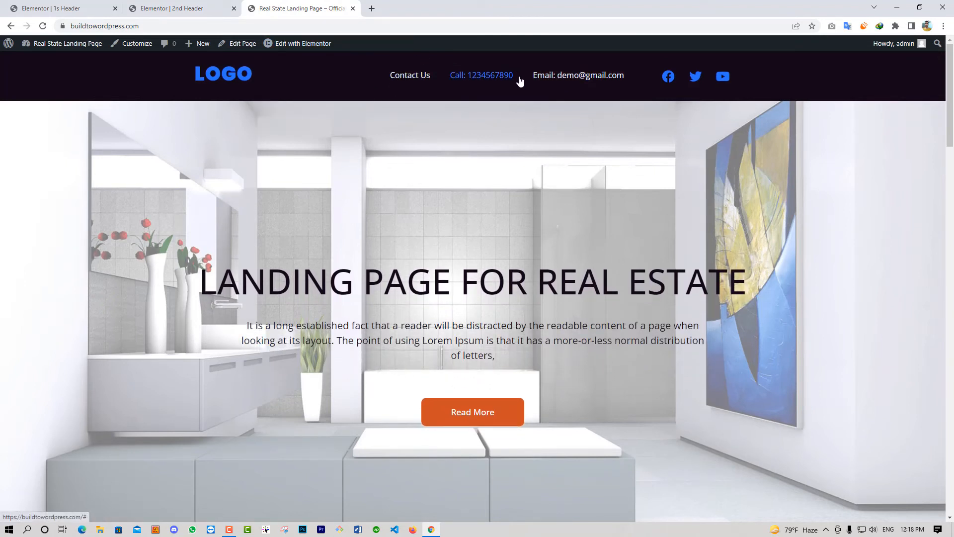
{"action": "left_click", "coordinate": [165, 25]}
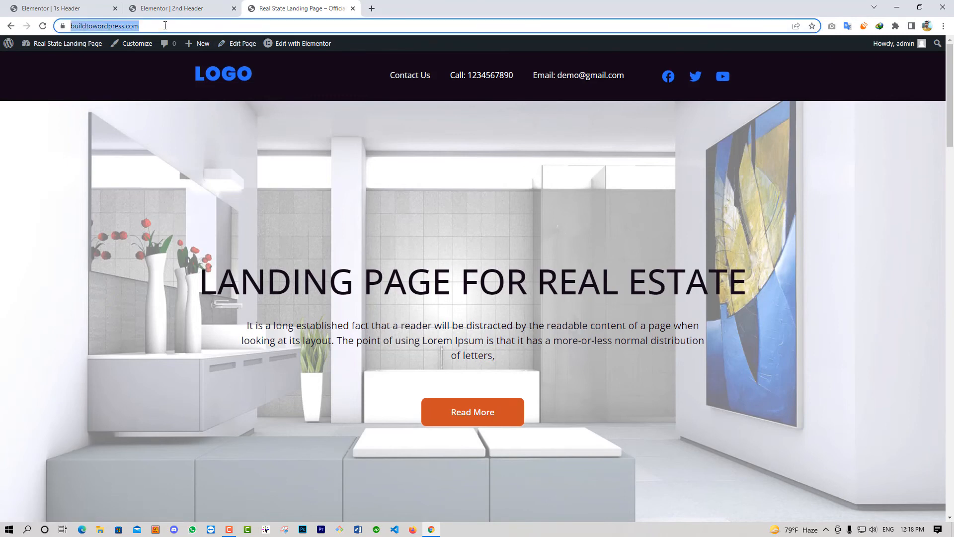
{"action": "left_click", "coordinate": [11, 26]}
{"action": "key", "text": "Return"}
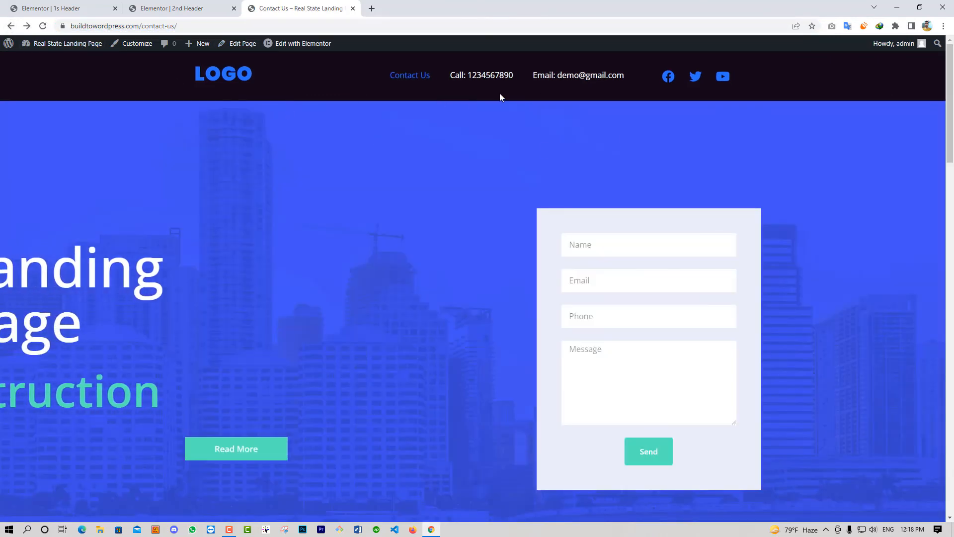
- Open the display conditions of the 2nd Header template
{"action": "left_click", "coordinate": [204, 8]}
{"action": "left_click", "coordinate": [129, 512]}
{"action": "left_click", "coordinate": [51, 467]}
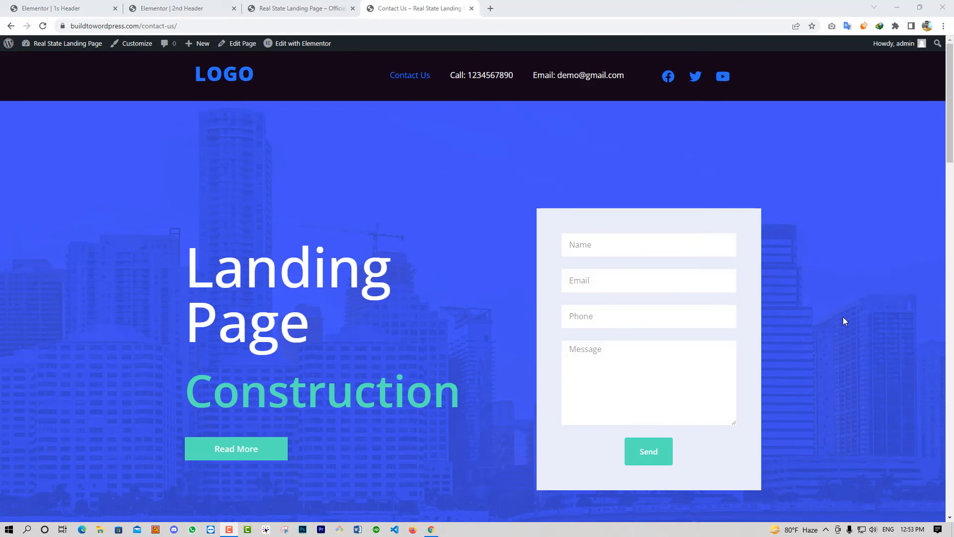
- Replace the 1s Header template's Home display condition with Include, Entire Site and save the conditions
{"action": "left_click", "coordinate": [69, 8]}
{"action": "left_click", "coordinate": [129, 511]}
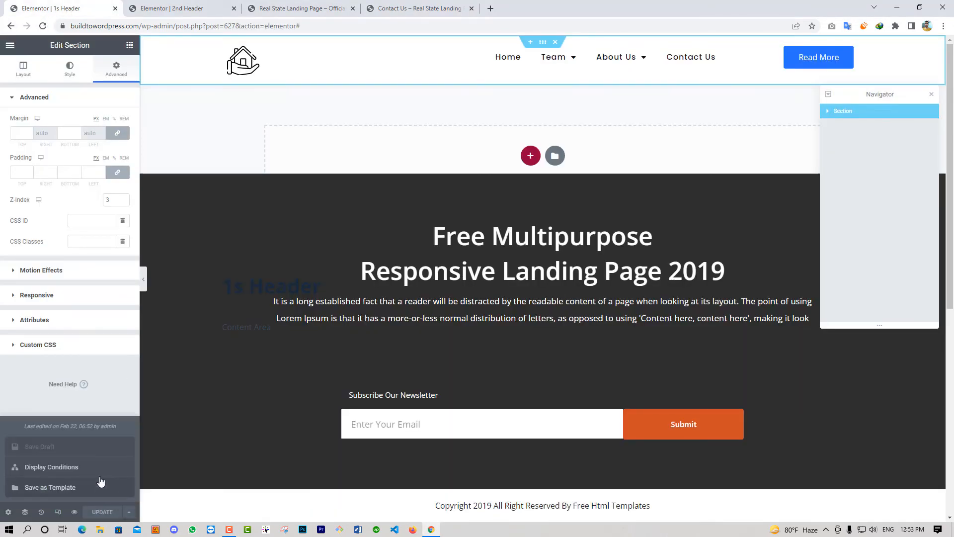
{"action": "left_click", "coordinate": [103, 468]}
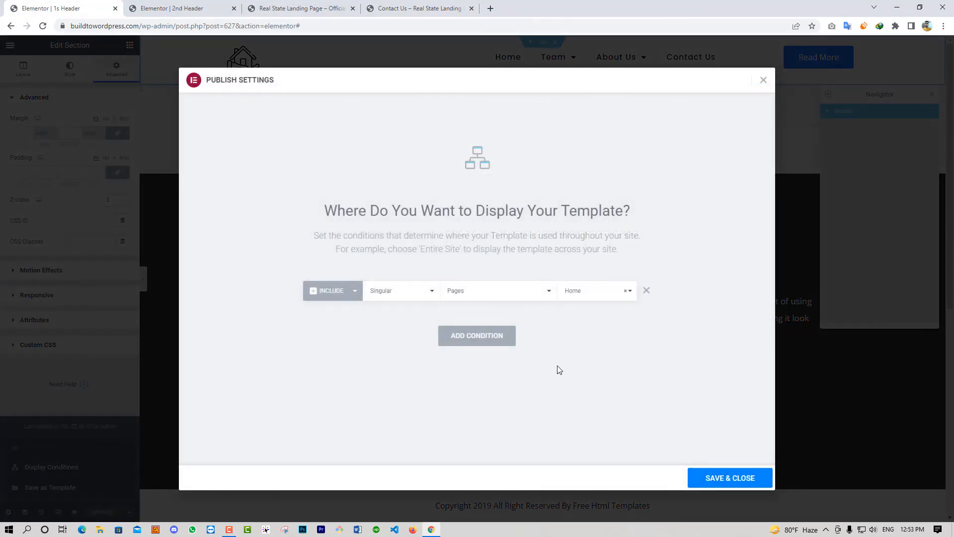
{"action": "left_click", "coordinate": [647, 291]}
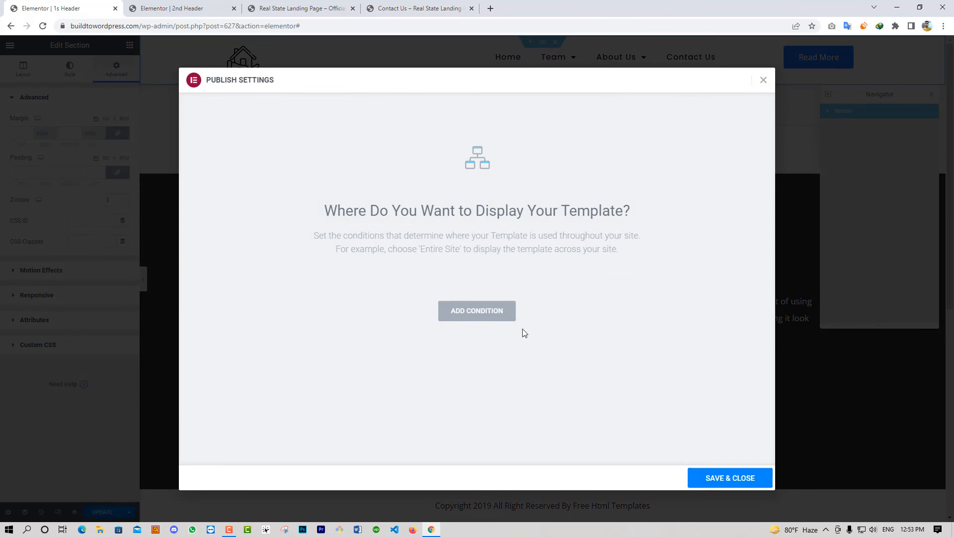
{"action": "left_click", "coordinate": [475, 318]}
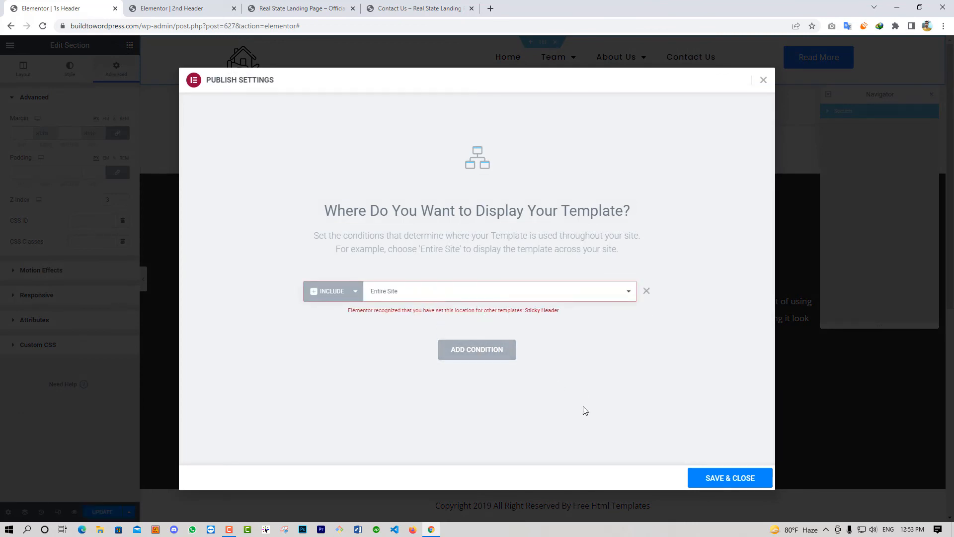
{"action": "left_click", "coordinate": [713, 478]}
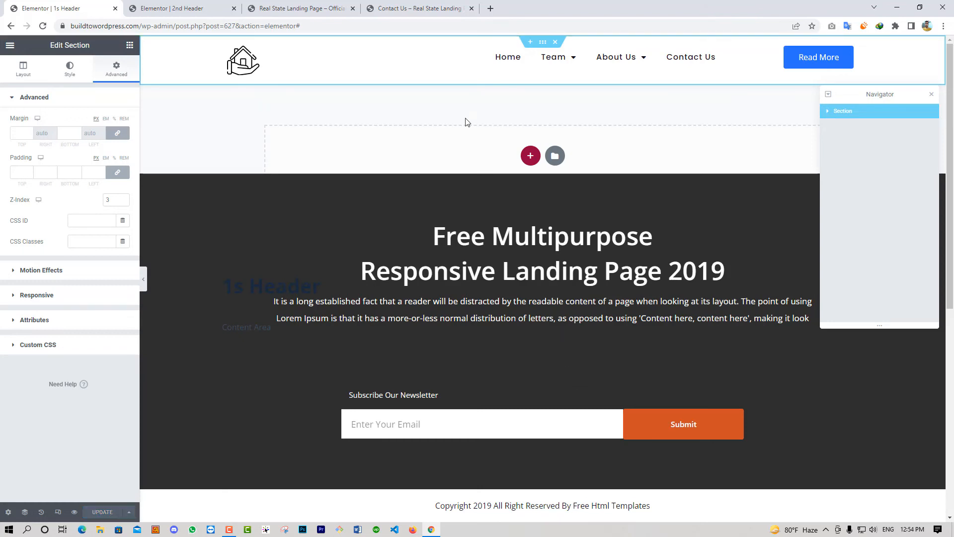
- Reload the live Contact Us page and check its header template, then compare the headers on the home page and the Form page
{"action": "left_click", "coordinate": [433, 8]}
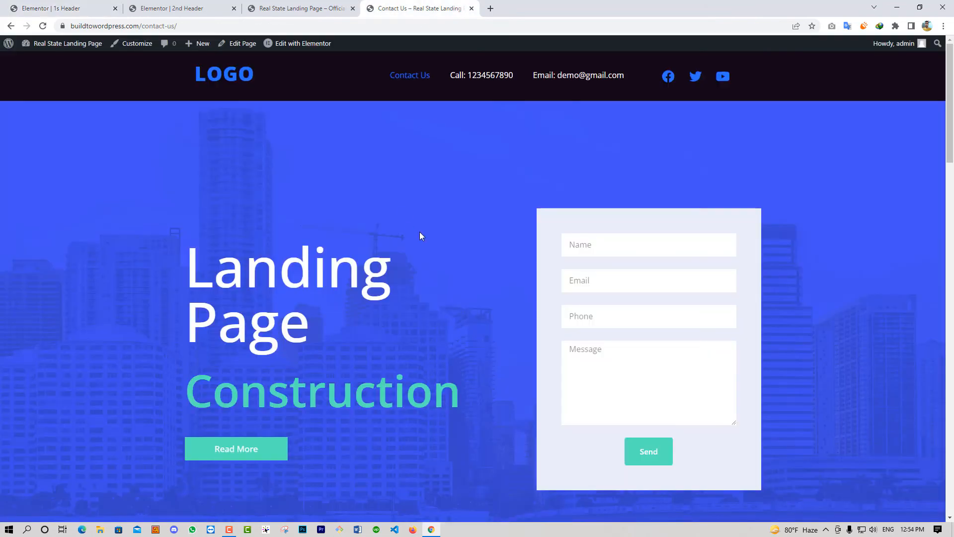
{"action": "key", "text": "F5"}
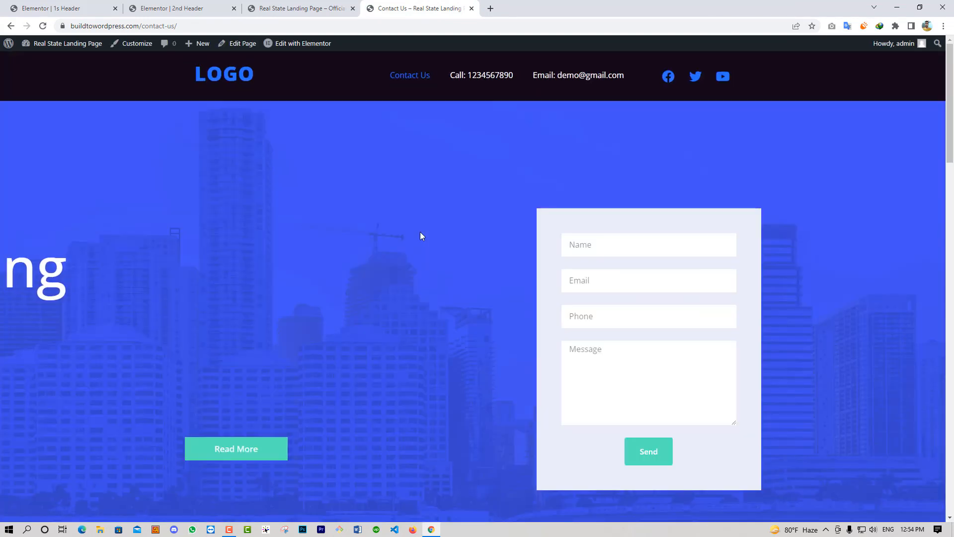
{"action": "mouse_move", "coordinate": [309, 44]}
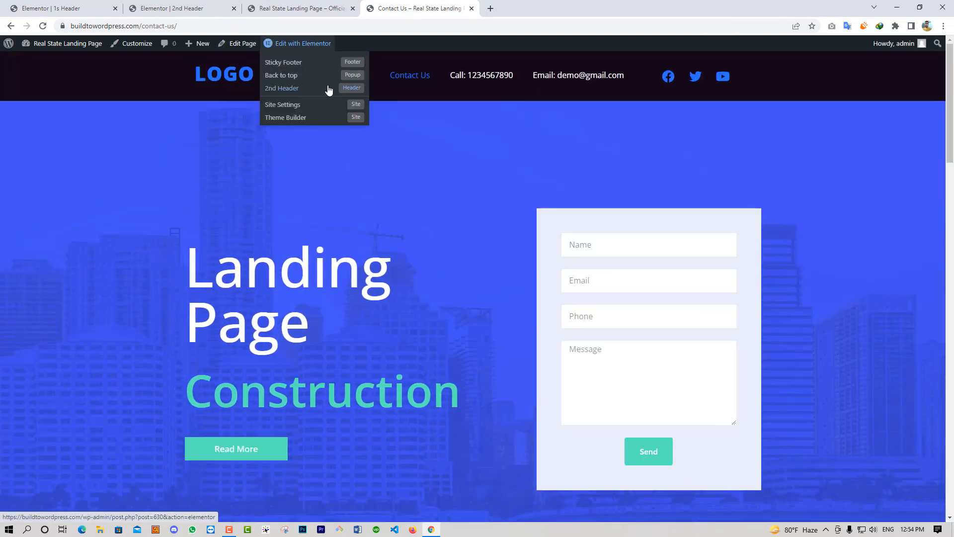
{"action": "left_click", "coordinate": [230, 76]}
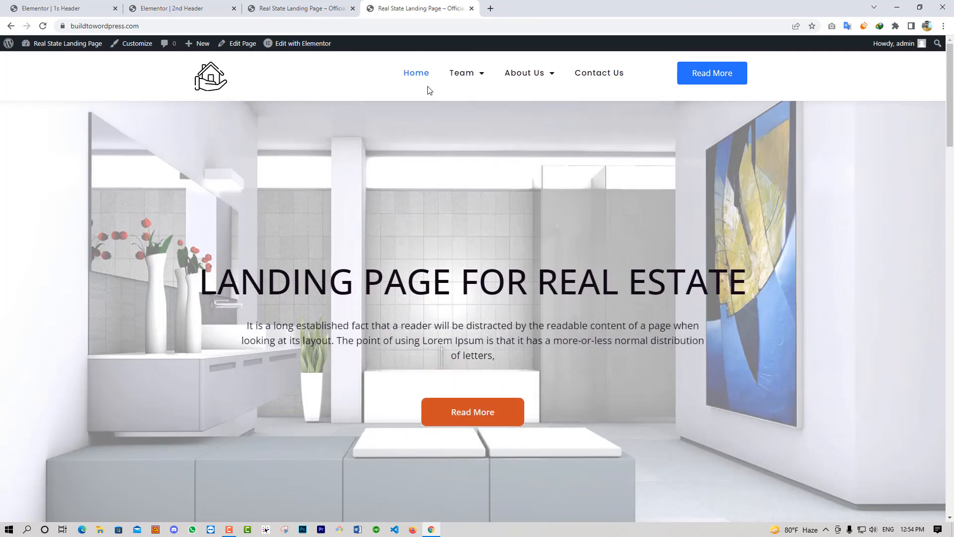
{"action": "mouse_move", "coordinate": [534, 78]}
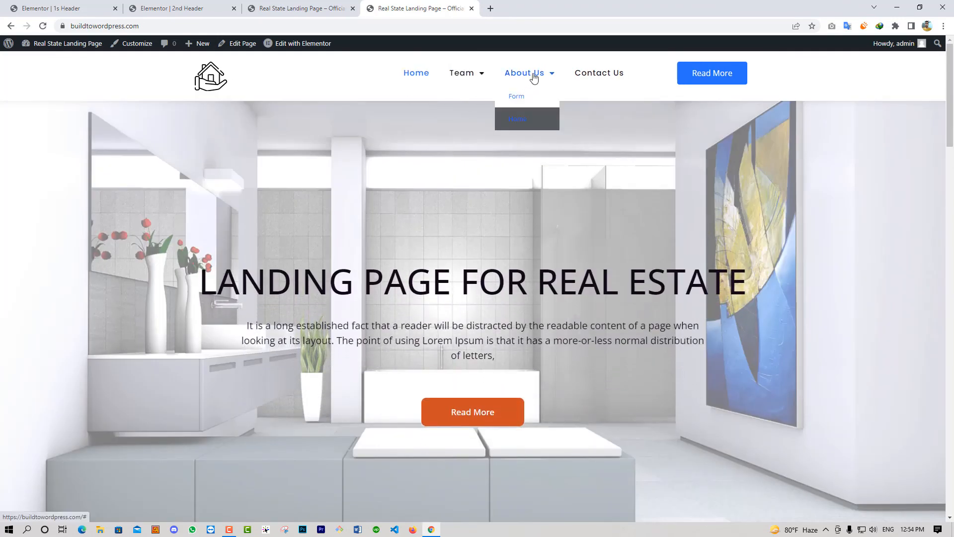
{"action": "left_click", "coordinate": [522, 99]}
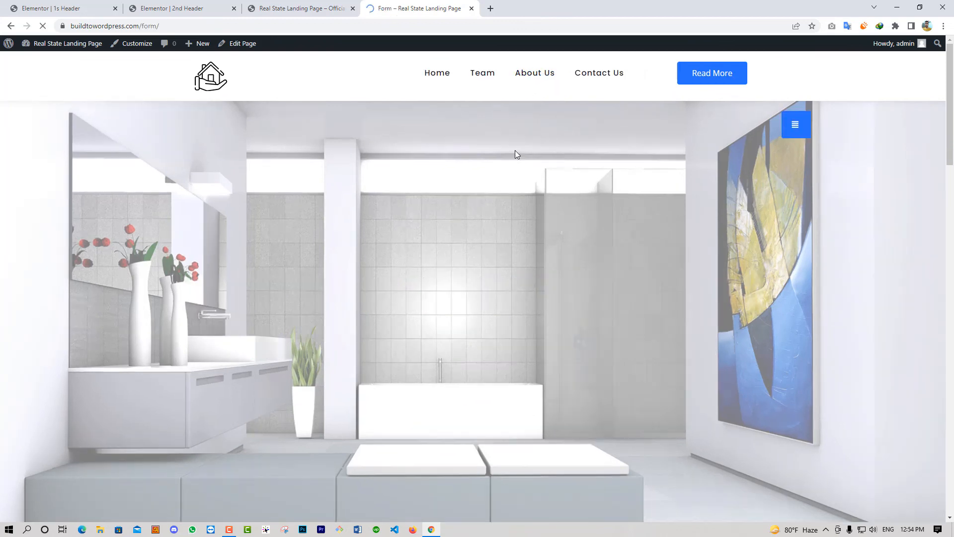